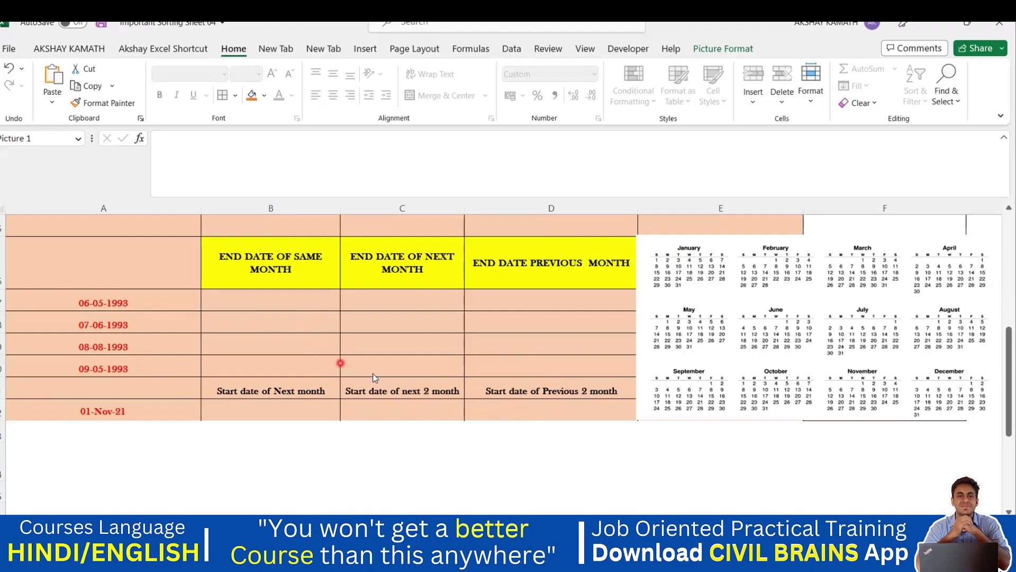
On the student marks sheet, enter the date 06-05-1993 in cell H62
{"action": "scroll", "coordinate": [379, 378], "scroll_direction": "up", "scroll_amount": 1}
{"action": "scroll", "coordinate": [379, 378], "scroll_direction": "down", "scroll_amount": 4}
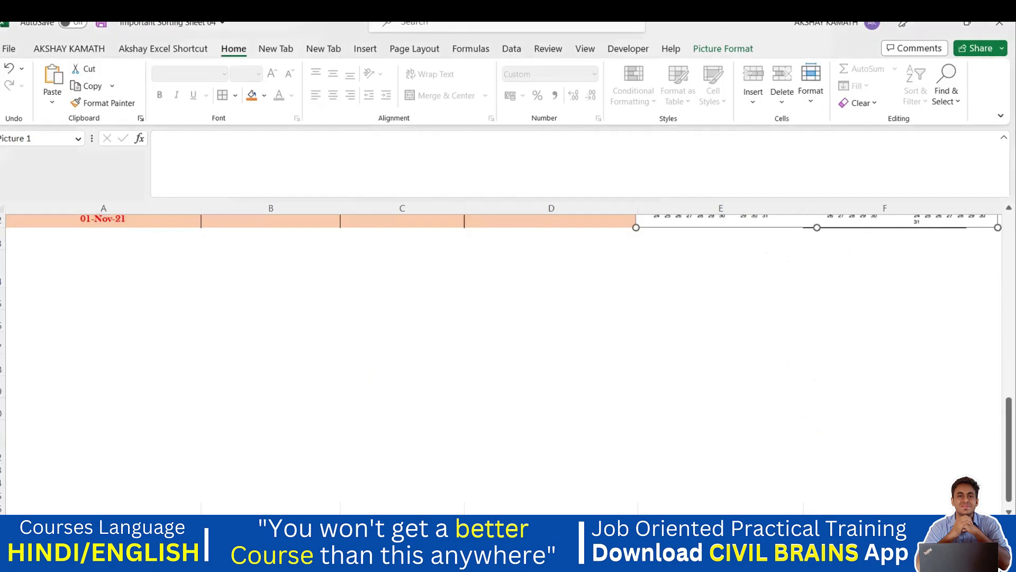
{"action": "key", "text": "ctrl+Page_Down"}
{"action": "left_click", "coordinate": [671, 401]}
{"action": "scroll", "coordinate": [672, 400], "scroll_direction": "up", "scroll_amount": 3}
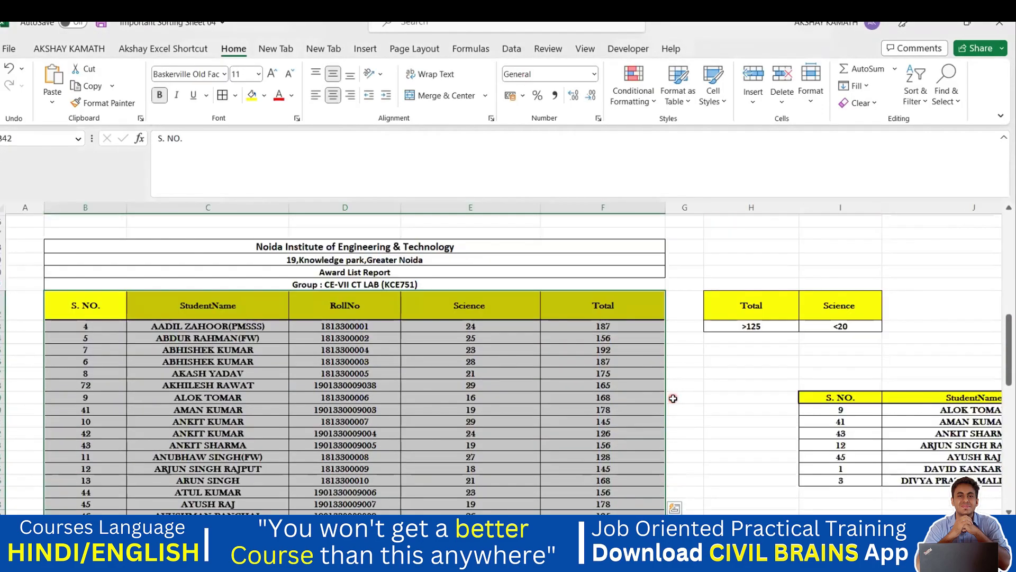
{"action": "scroll", "coordinate": [696, 402], "scroll_direction": "down", "scroll_amount": 1}
{"action": "left_click", "coordinate": [703, 408]}
{"action": "scroll", "coordinate": [703, 407], "scroll_direction": "down", "scroll_amount": 3}
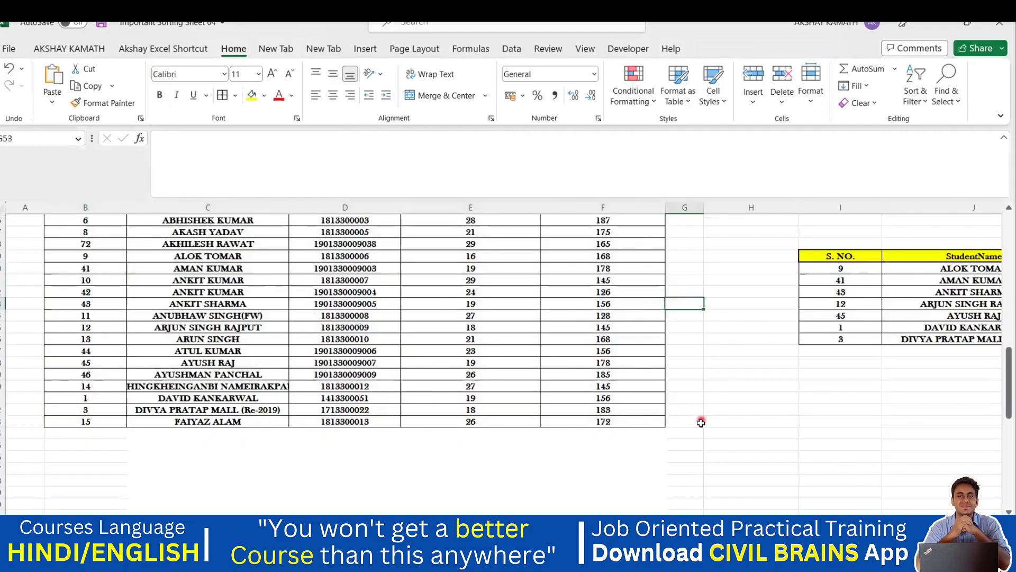
{"action": "left_click", "coordinate": [701, 410]}
{"action": "left_click", "coordinate": [719, 409]}
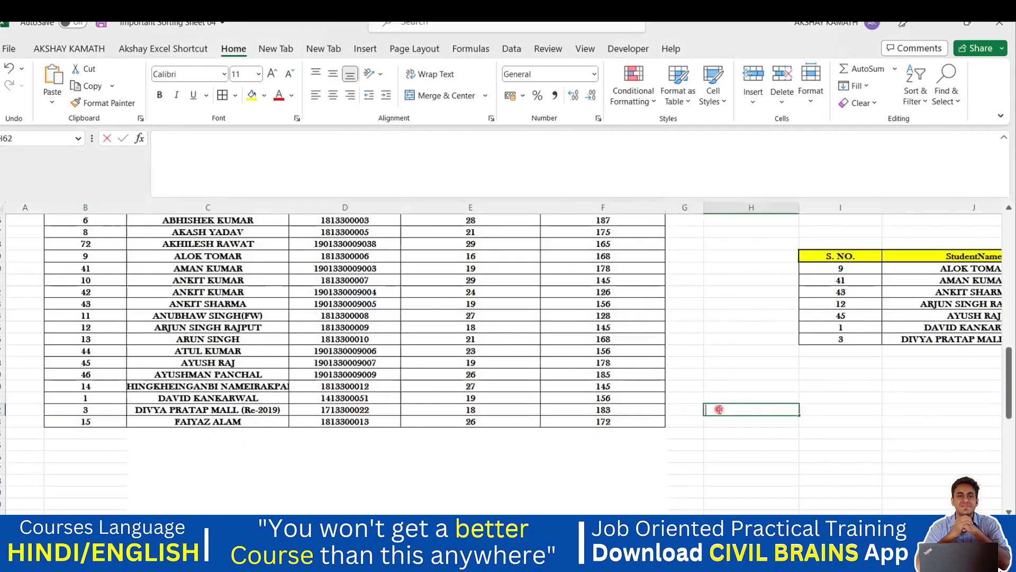
{"action": "type", "text": "06"}
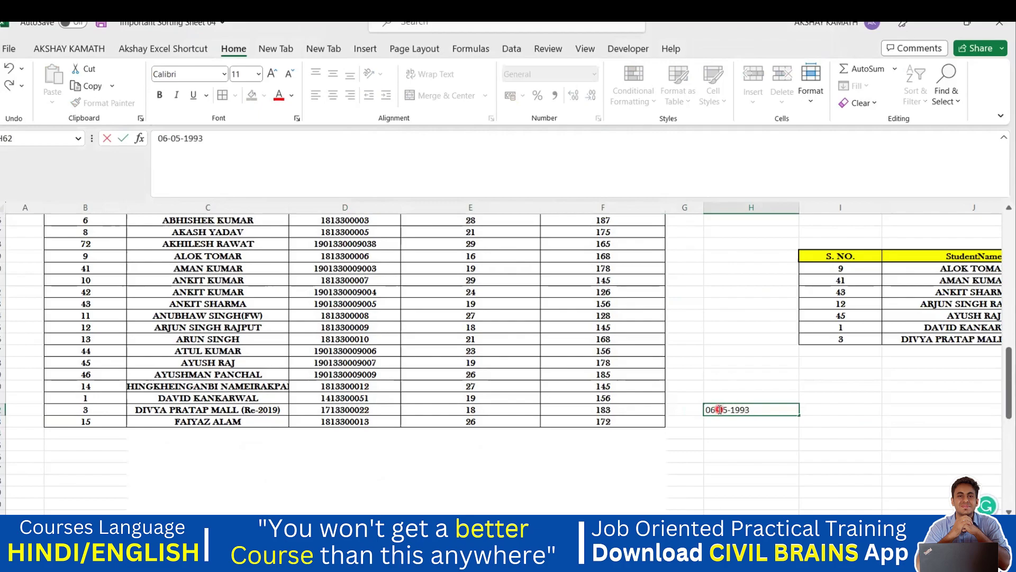
{"action": "type", "text": "-05-1993"}
{"action": "key", "text": "Return"}
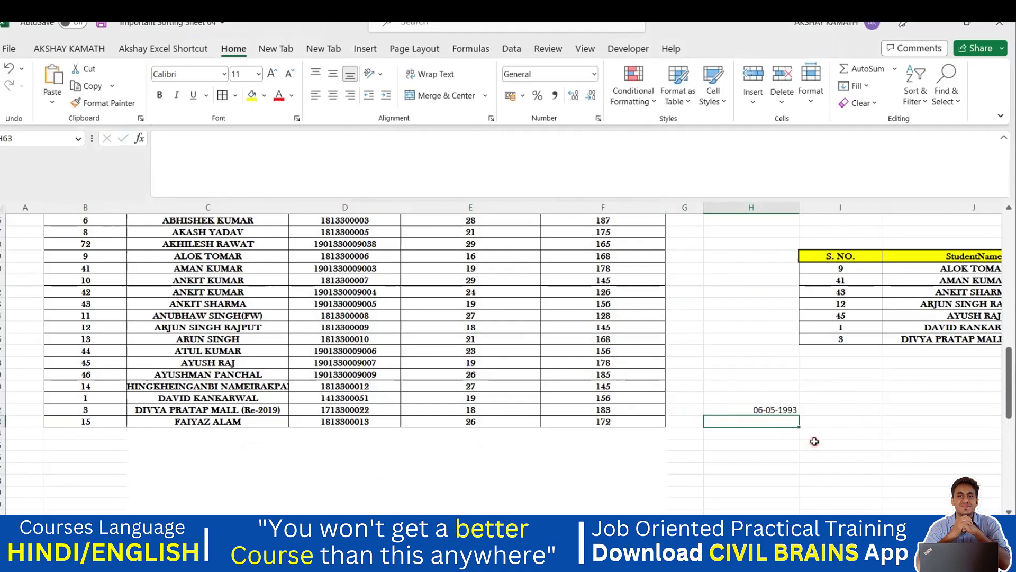
Format H62 as General so the date shows as serial number 34095
{"action": "left_click", "coordinate": [781, 410]}
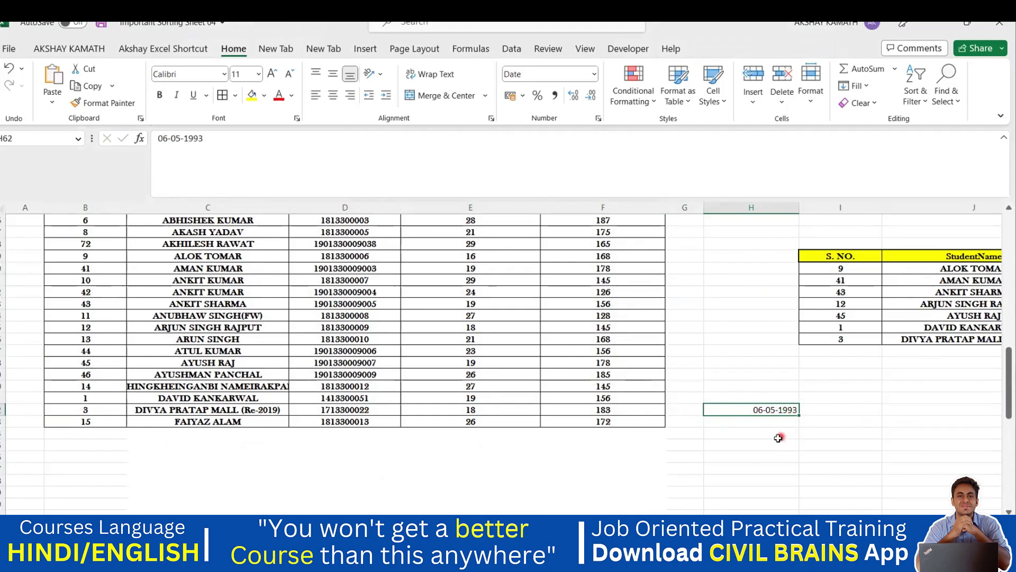
{"action": "left_click", "coordinate": [778, 438]}
{"action": "left_click", "coordinate": [776, 411]}
{"action": "left_click", "coordinate": [594, 74]}
{"action": "left_click", "coordinate": [569, 95]}
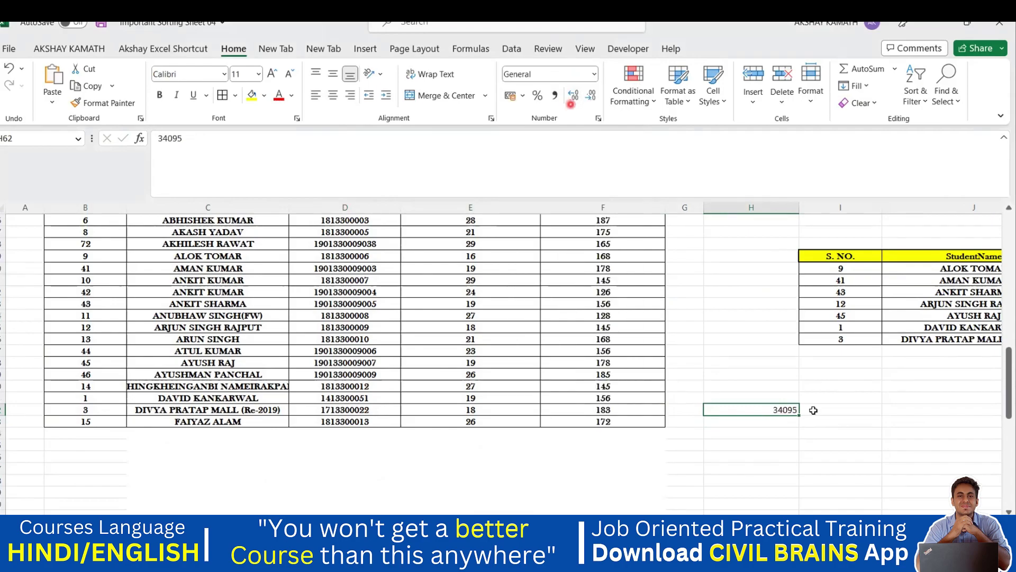
Select H62:H66 briefly, then type the second date 05-06-1996 into cell H66
{"action": "left_click_drag", "start_coordinate": [776, 411], "coordinate": [773, 458]}
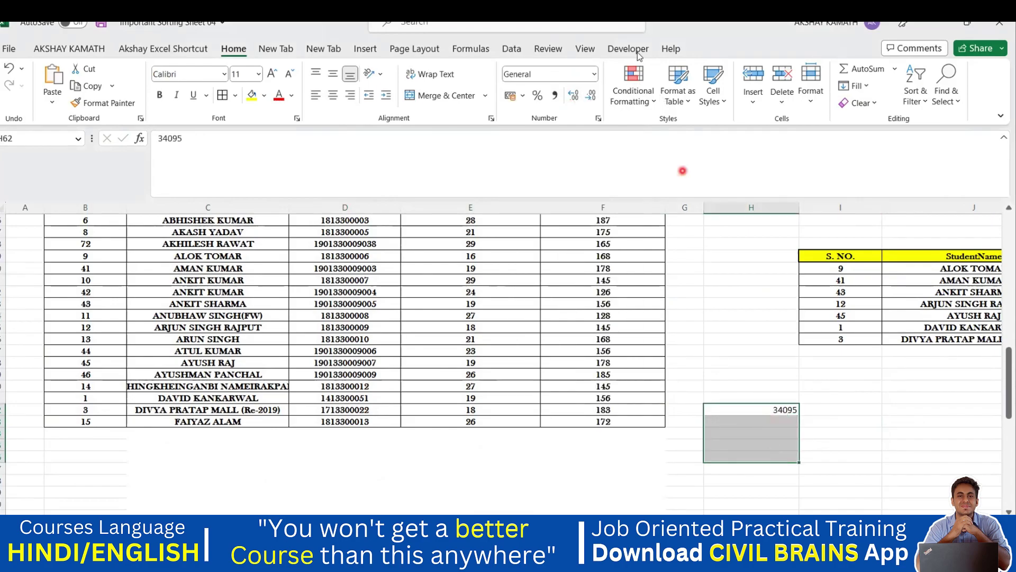
{"action": "left_click", "coordinate": [594, 74]}
{"action": "left_click", "coordinate": [546, 91]}
{"action": "left_click", "coordinate": [885, 430]}
{"action": "left_click", "coordinate": [754, 455]}
{"action": "key", "text": "Up"}
{"action": "key", "text": "Up"}
{"action": "key", "text": "Up"}
{"action": "key", "text": "Down"}
{"action": "key", "text": "Down"}
{"action": "key", "text": "Down"}
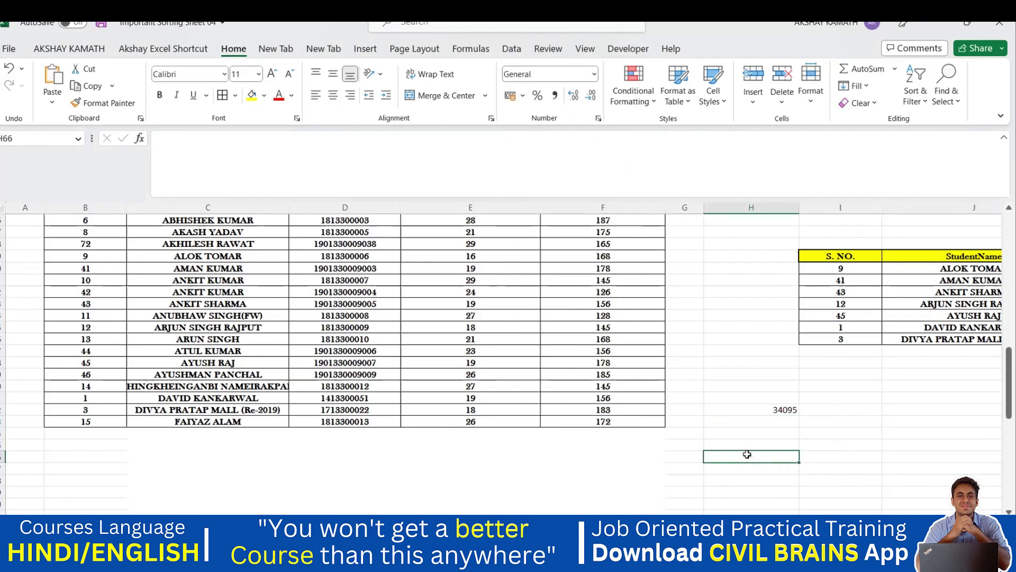
{"action": "type", "text": "05-06"}
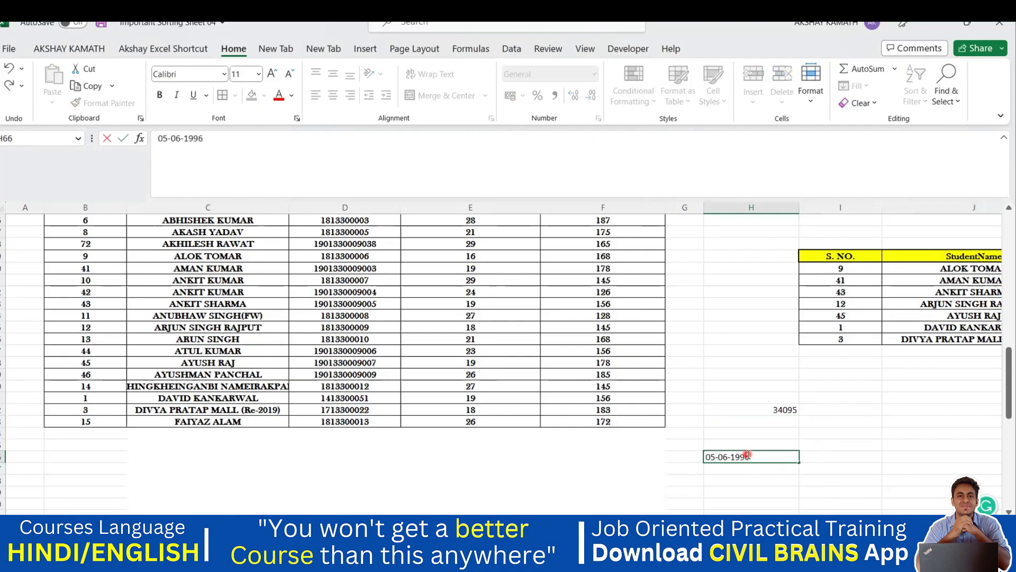
{"action": "type", "text": "-1996"}
Confirm 05-06-1996 in H66 and show it as a General serial number
{"action": "key", "text": "Return"}
{"action": "left_click", "coordinate": [769, 457]}
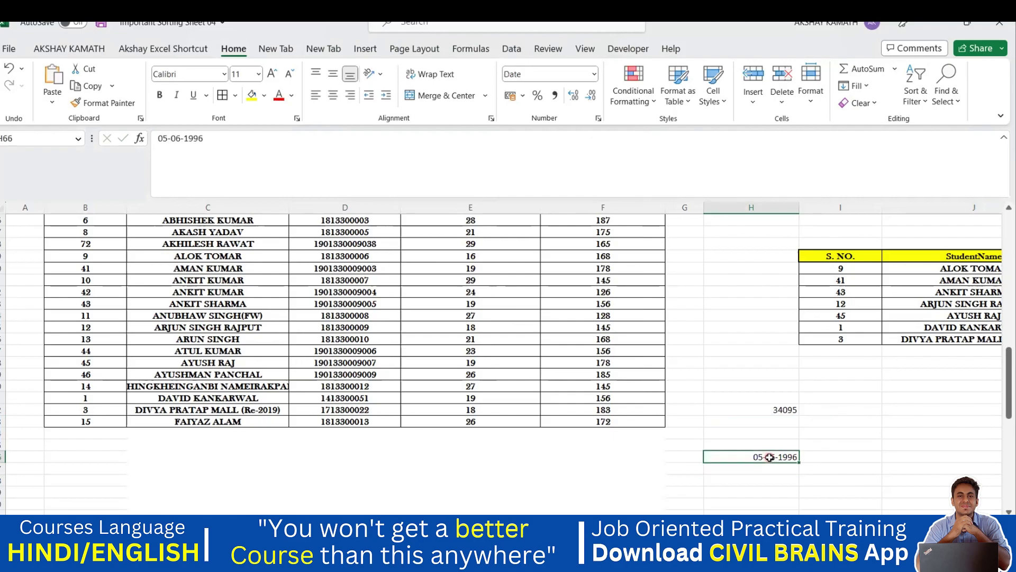
{"action": "left_click", "coordinate": [781, 428]}
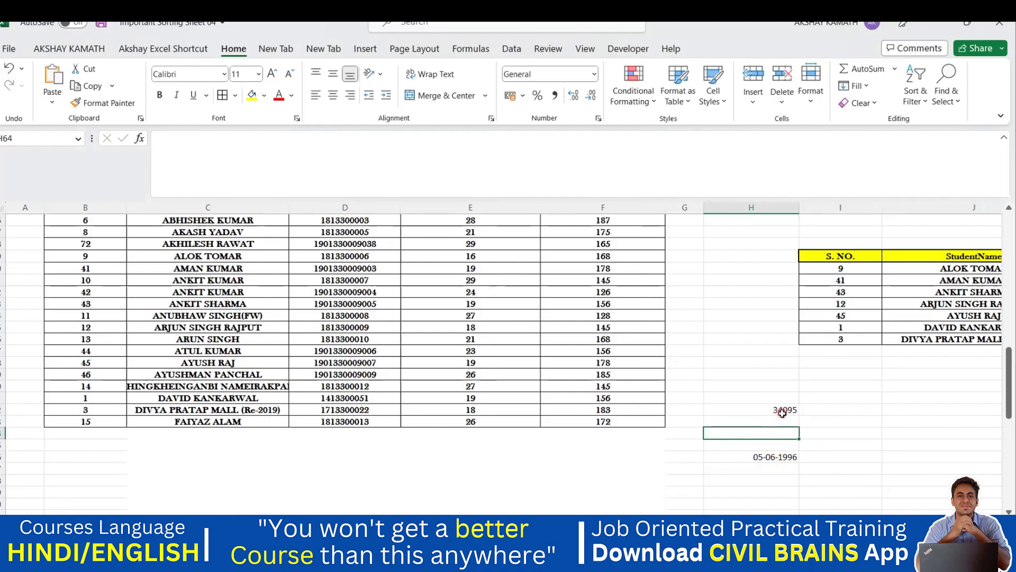
{"action": "left_click", "coordinate": [784, 410]}
{"action": "left_click", "coordinate": [772, 457]}
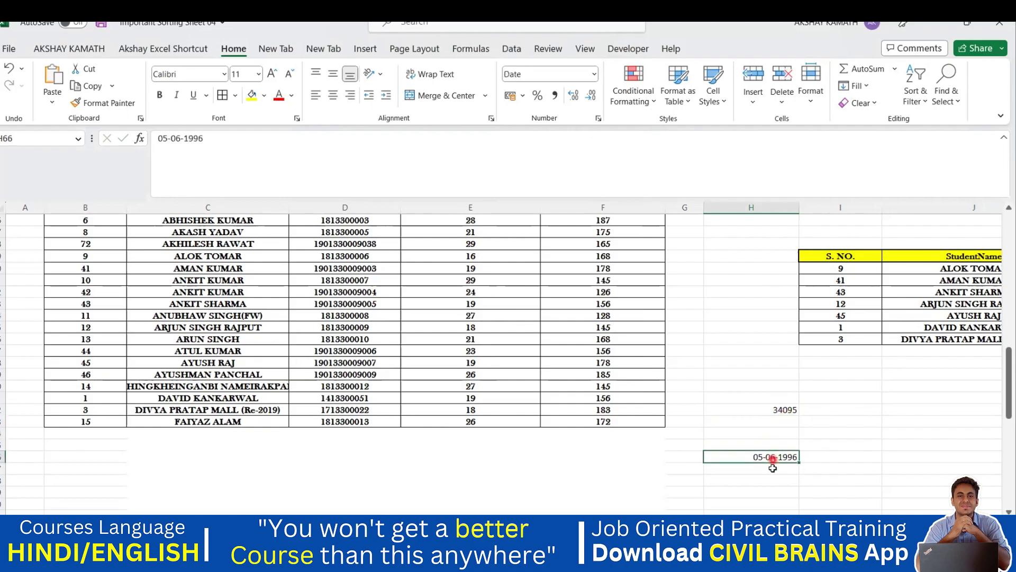
{"action": "left_click", "coordinate": [595, 75]}
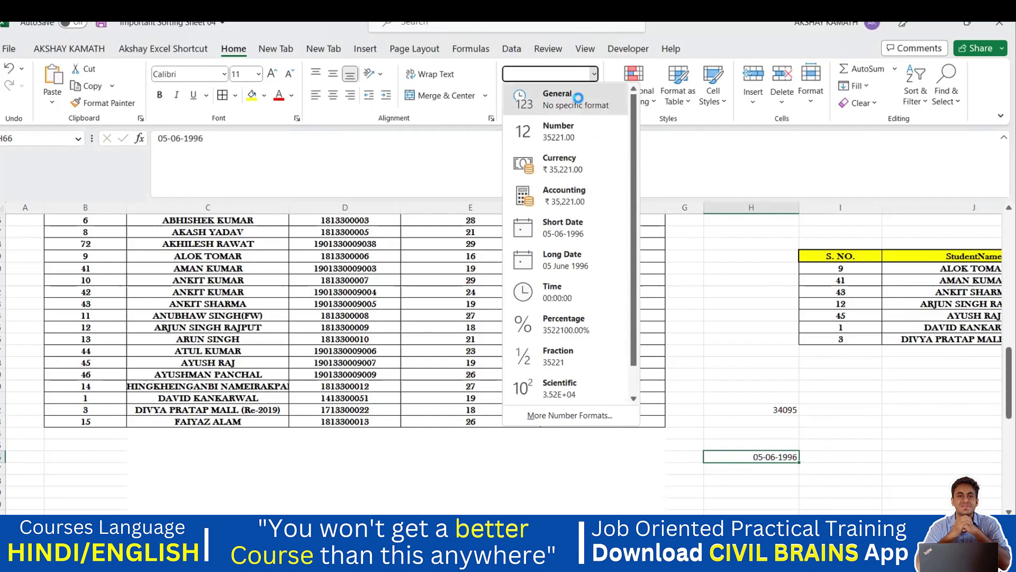
{"action": "left_click", "coordinate": [530, 99]}
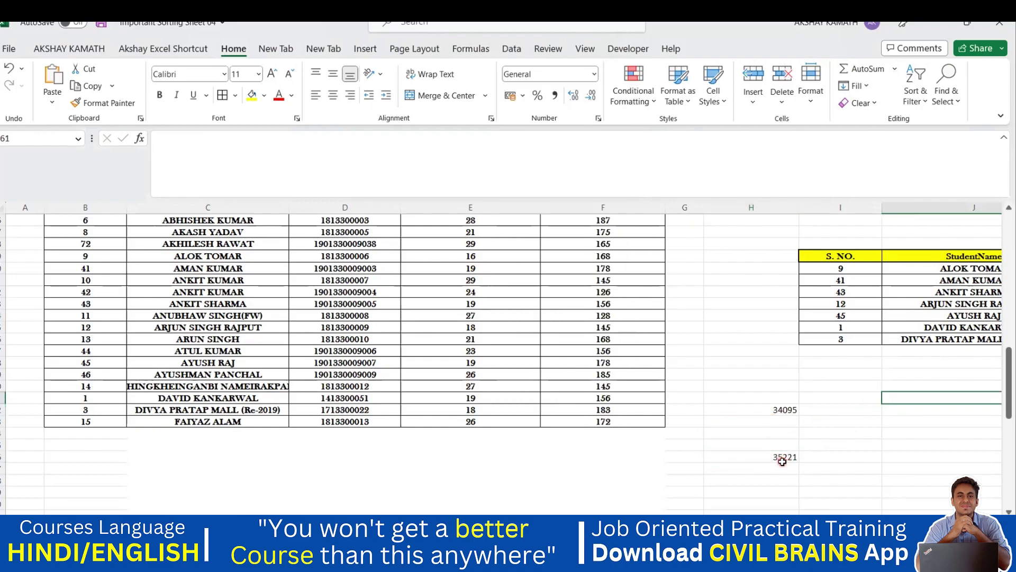
Apply Short Date format to both date cells in H62:H66
{"action": "left_click_drag", "start_coordinate": [778, 409], "coordinate": [785, 456]}
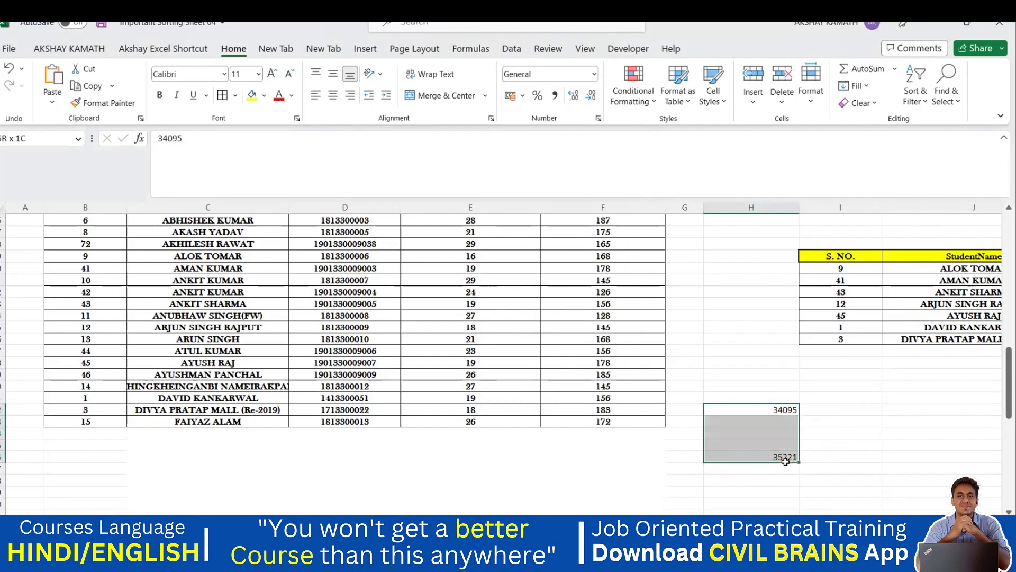
{"action": "left_click", "coordinate": [594, 75]}
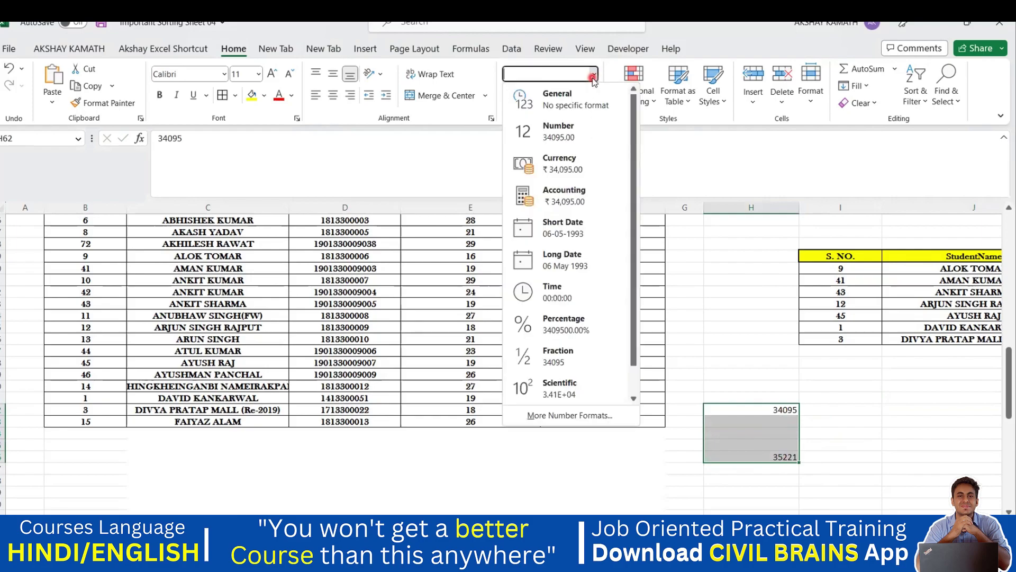
{"action": "left_click", "coordinate": [563, 236]}
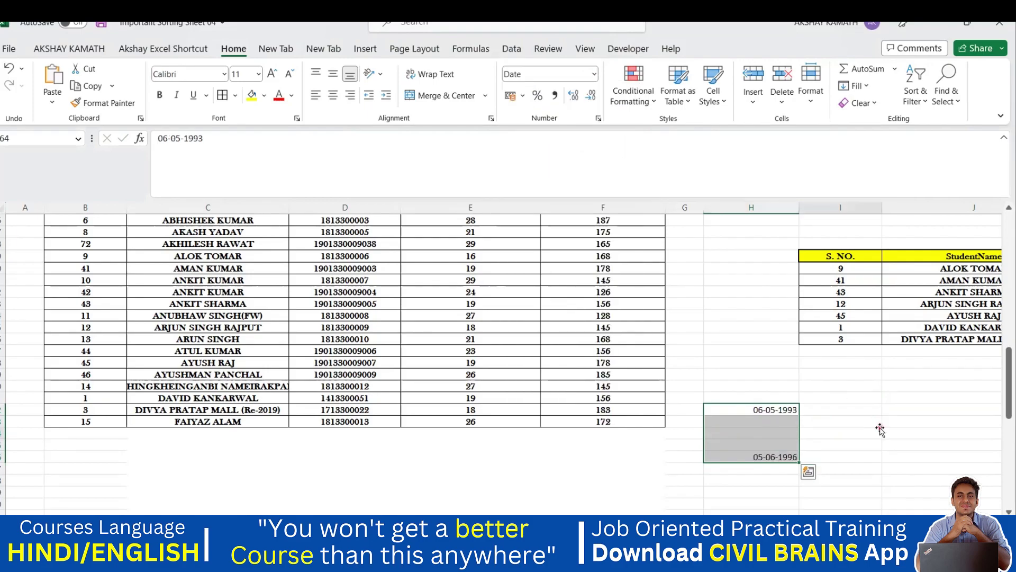
{"action": "left_click", "coordinate": [823, 432]}
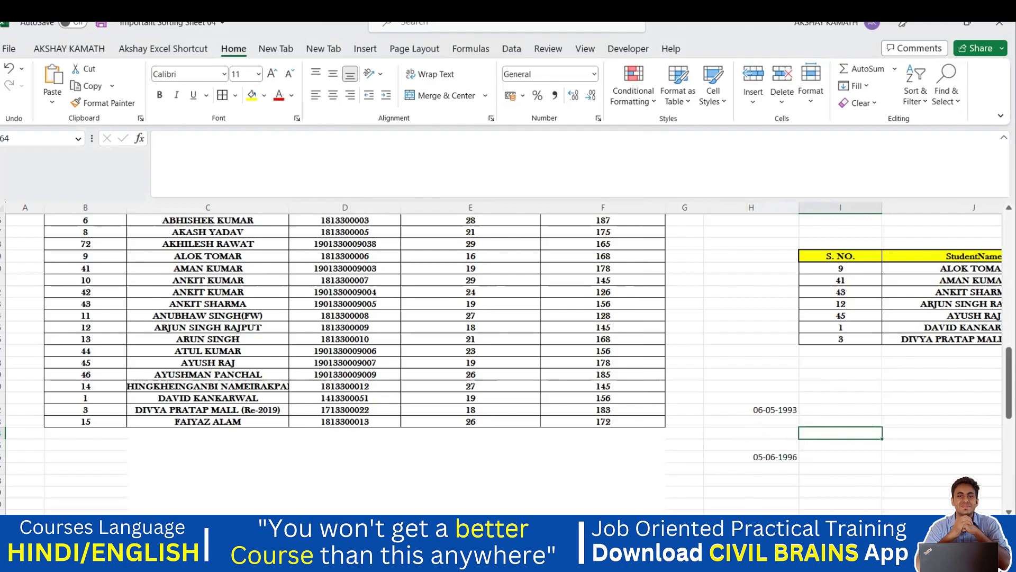
{"action": "mouse_move", "coordinate": [709, 561]}
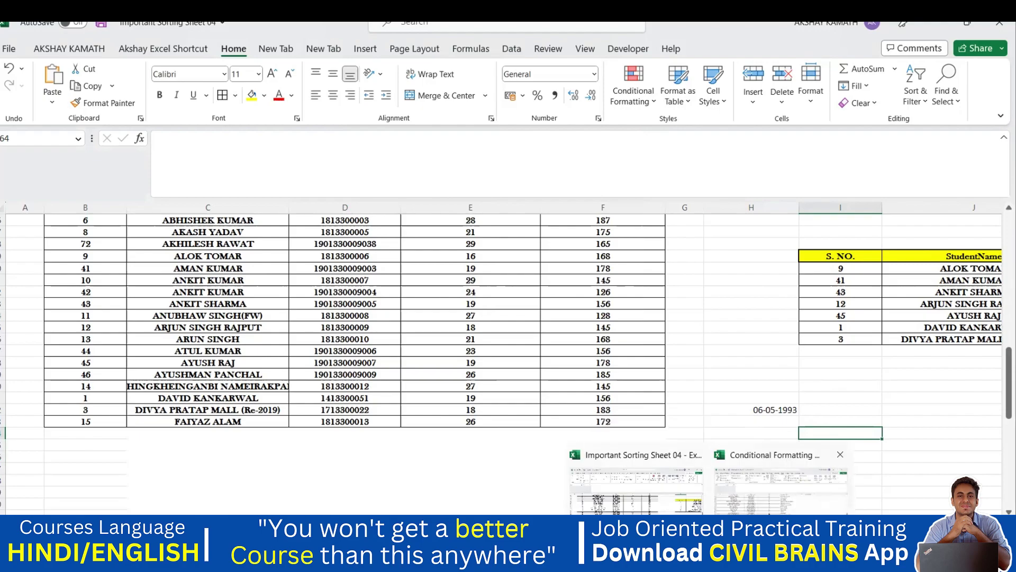
Return to the Conditional Formatting workbook's date sheet and select the first same-month end cell B17
{"action": "left_click", "coordinate": [781, 490]}
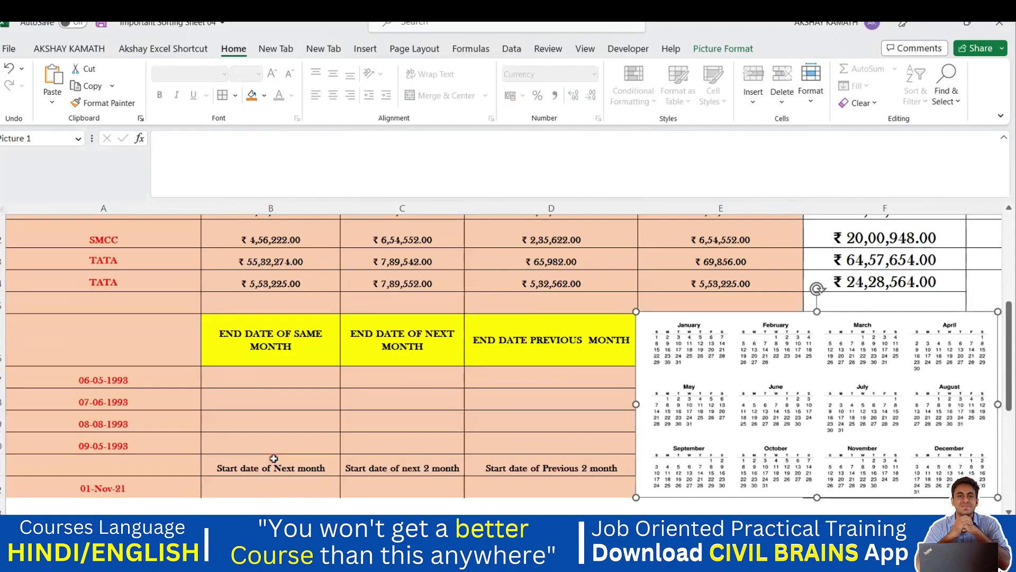
{"action": "scroll", "coordinate": [274, 458], "scroll_direction": "down", "scroll_amount": 1}
{"action": "left_click_drag", "start_coordinate": [127, 302], "coordinate": [132, 367]}
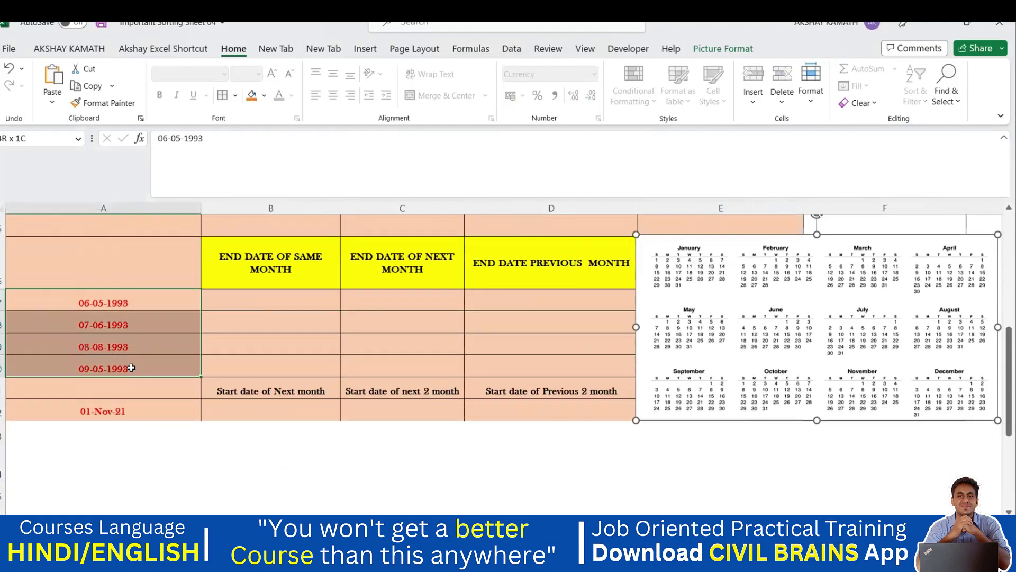
{"action": "left_click", "coordinate": [268, 463]}
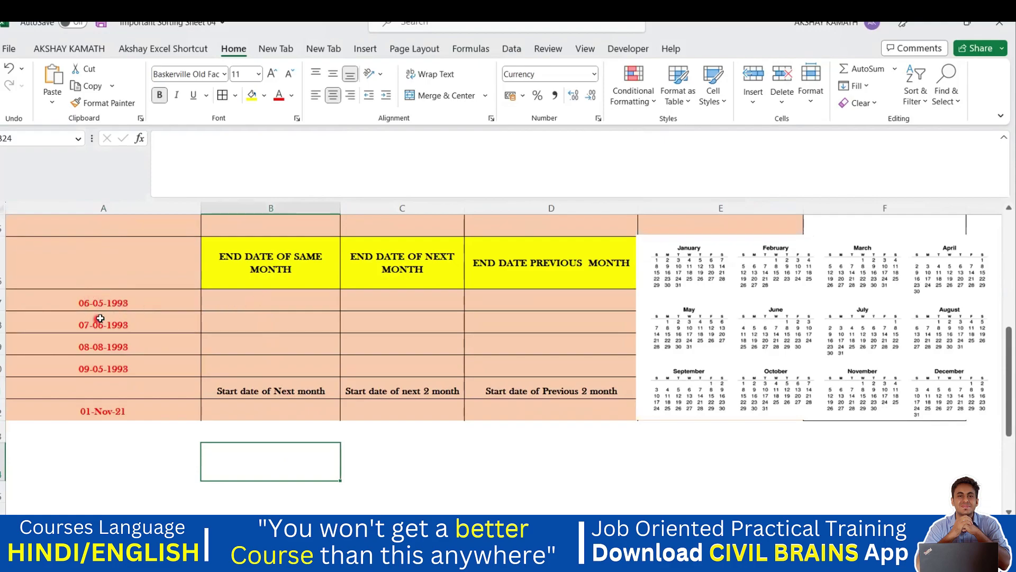
{"action": "left_click", "coordinate": [230, 299]}
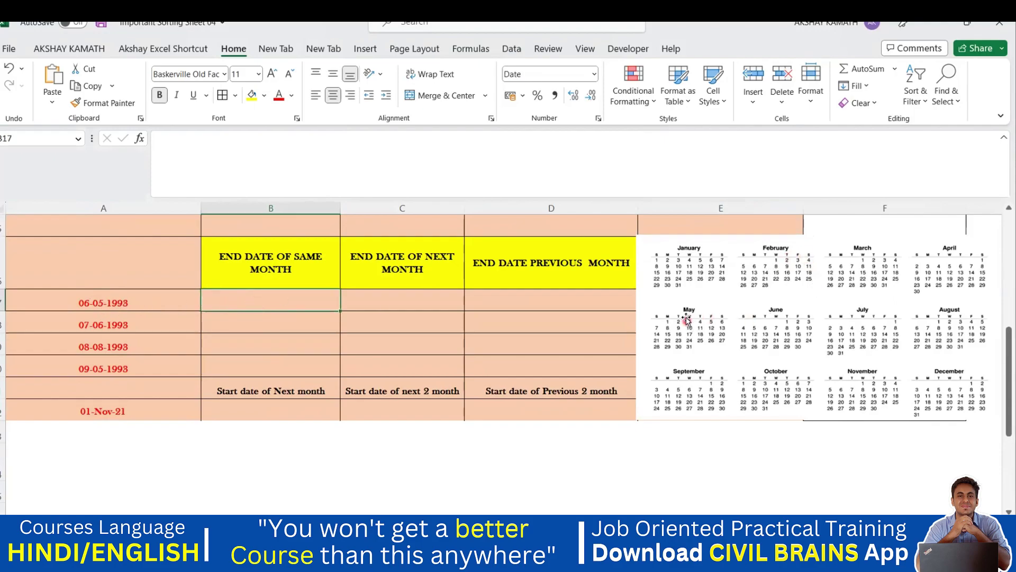
Type the end date 31-05-1993 into B17 by hand
{"action": "double_click", "coordinate": [271, 301]}
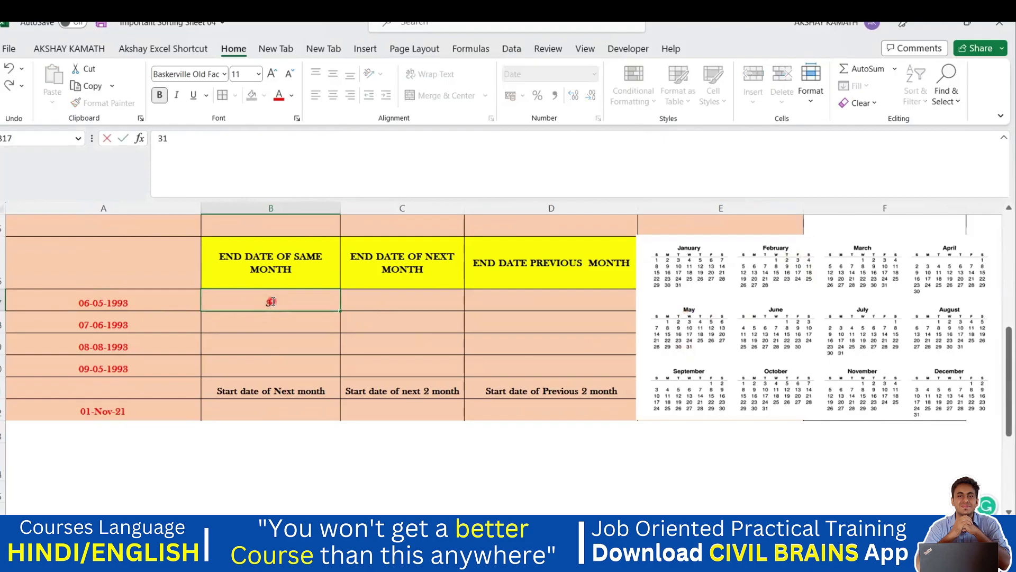
{"action": "type", "text": "31-015"}
{"action": "key", "text": "BackSpace"}
{"action": "key", "text": "BackSpace"}
{"action": "type", "text": "5-1993"}
{"action": "key", "text": "Return"}
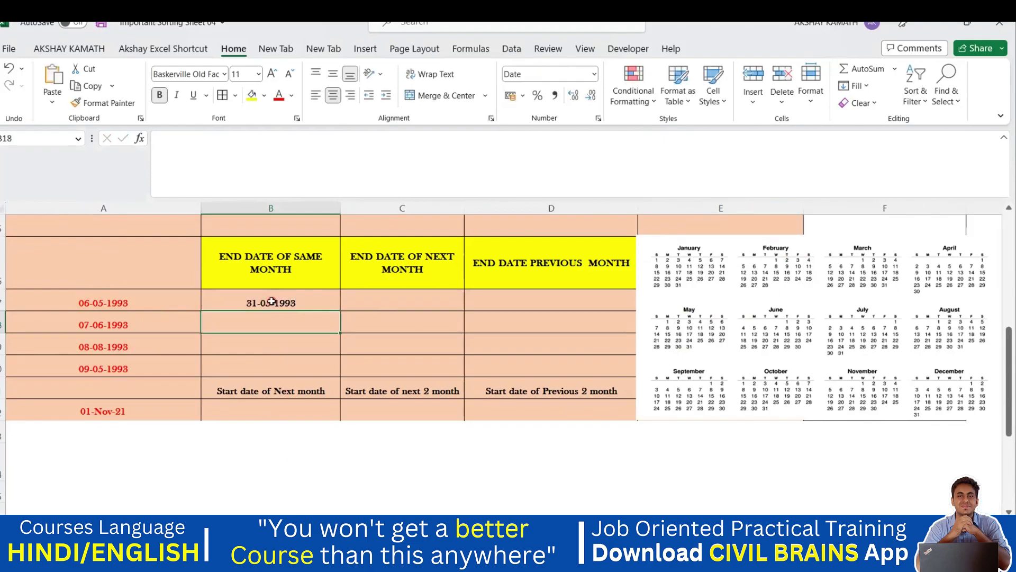
Delete the hand-typed date from B17, leaving the cell empty
{"action": "left_click", "coordinate": [254, 382]}
{"action": "left_click_drag", "start_coordinate": [148, 308], "coordinate": [142, 331]}
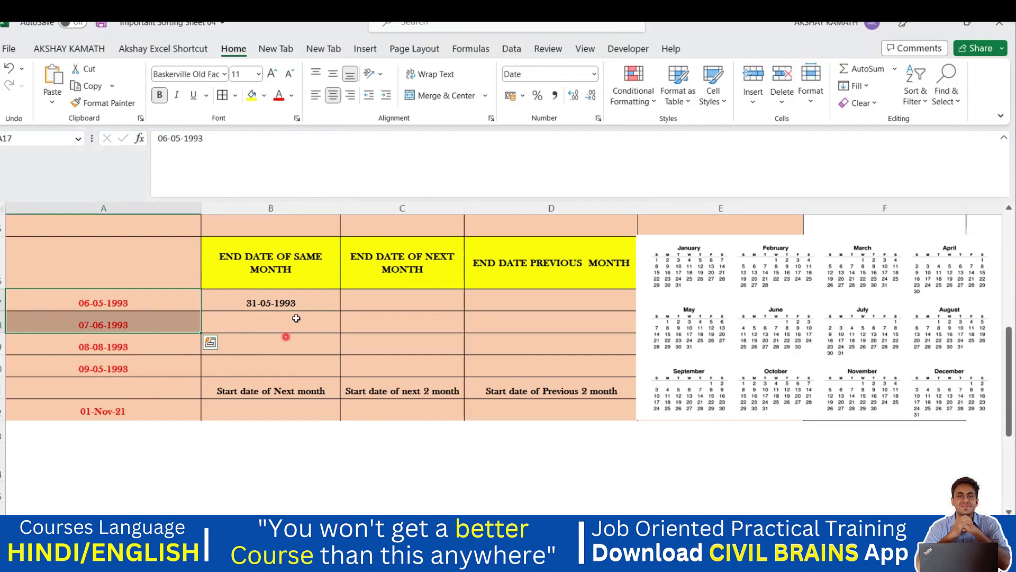
{"action": "double_click", "coordinate": [309, 303]}
{"action": "left_click_drag", "start_coordinate": [309, 303], "coordinate": [225, 307]}
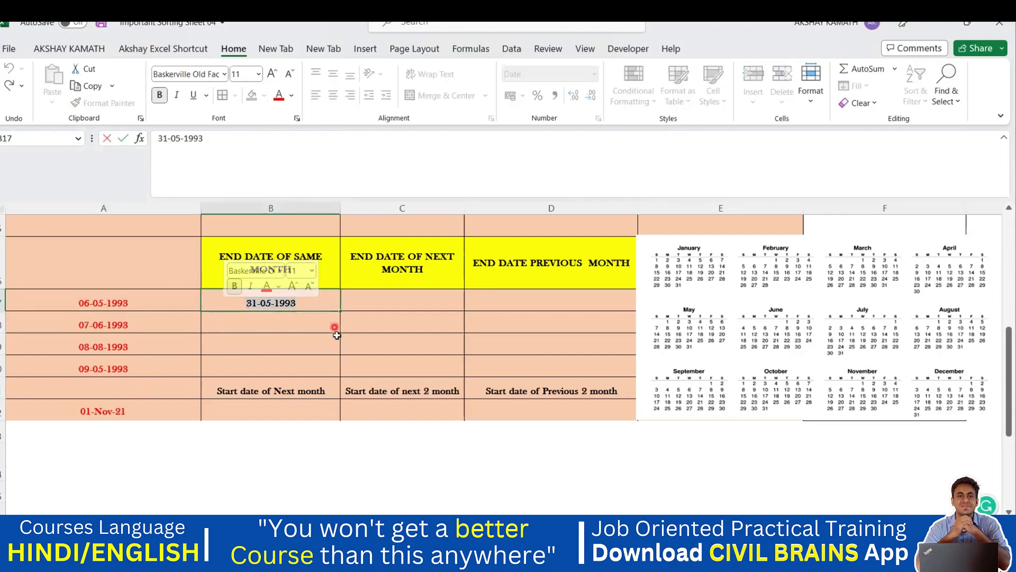
{"action": "key", "text": "BackSpace"}
{"action": "left_click", "coordinate": [348, 349]}
{"action": "left_click", "coordinate": [293, 297]}
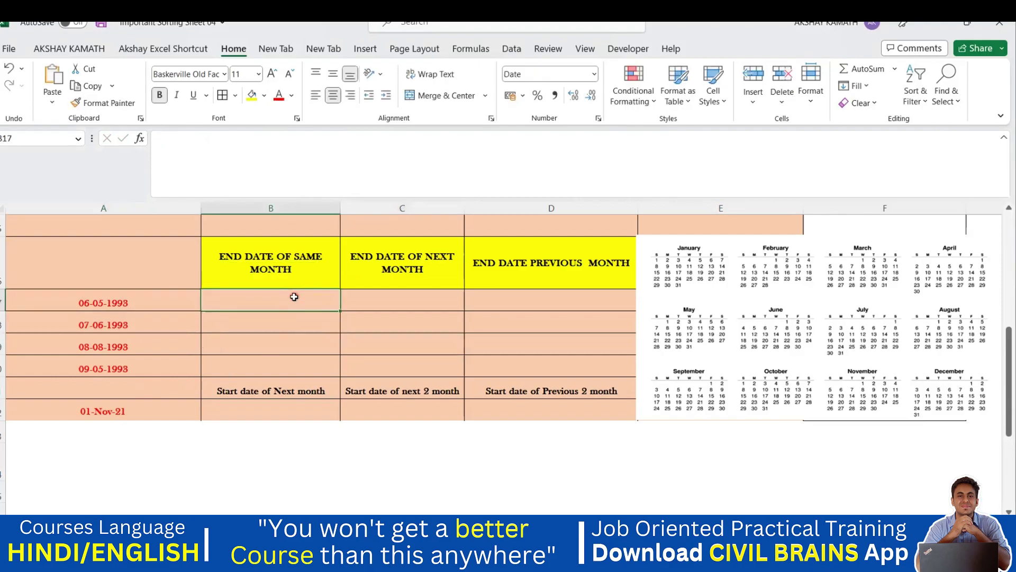
Enter =EOMONTH(A17,0) in B17, returning 31-05-1993
{"action": "type", "text": "="}
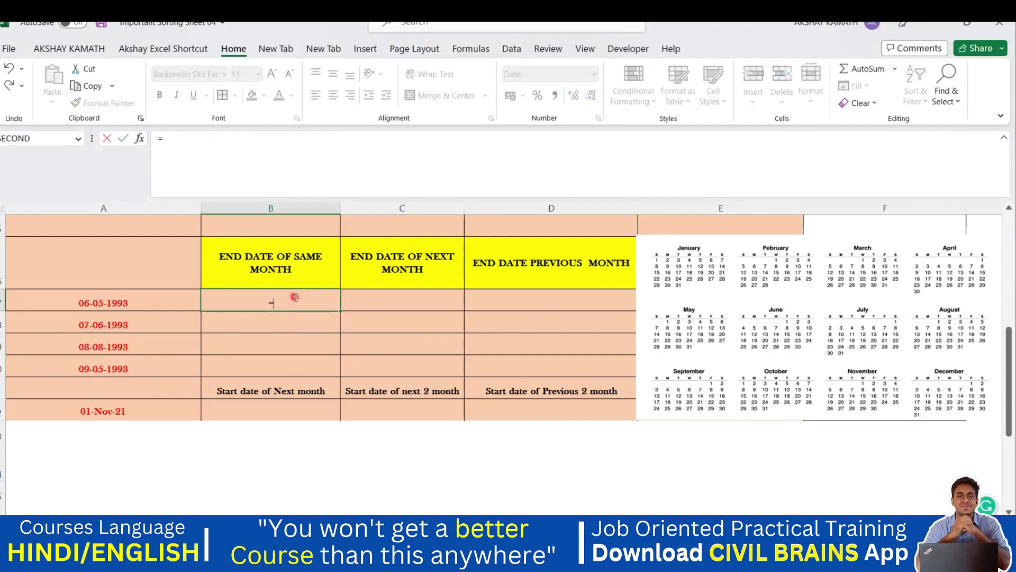
{"action": "type", "text": "eom"}
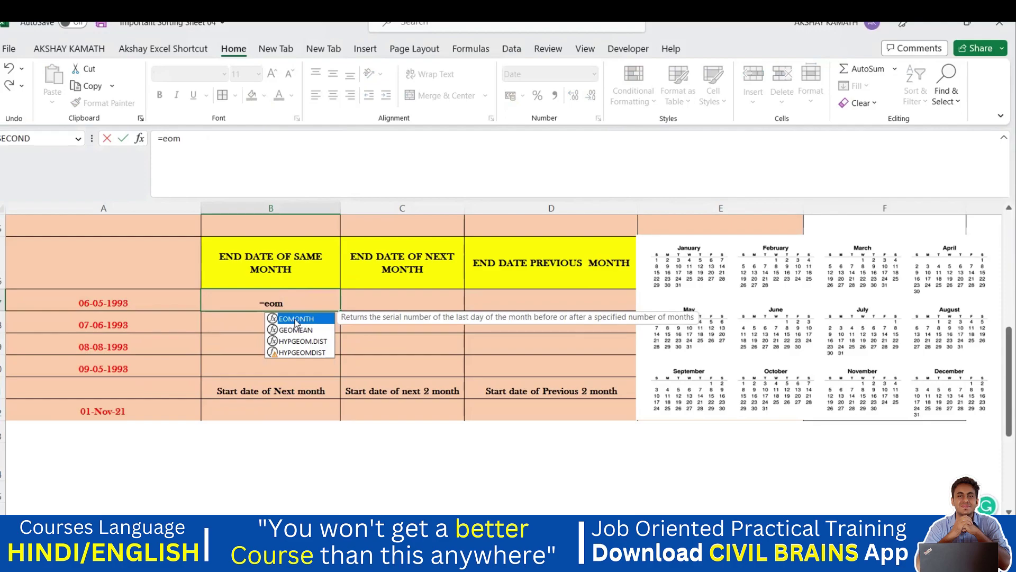
{"action": "double_click", "coordinate": [296, 319]}
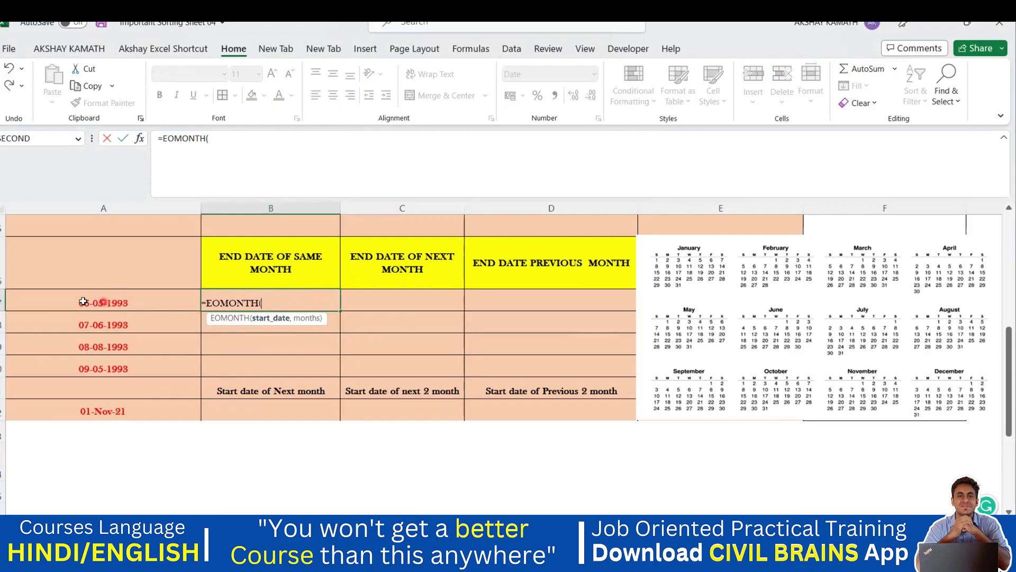
{"action": "left_click", "coordinate": [109, 303]}
{"action": "type", "text": ",0"}
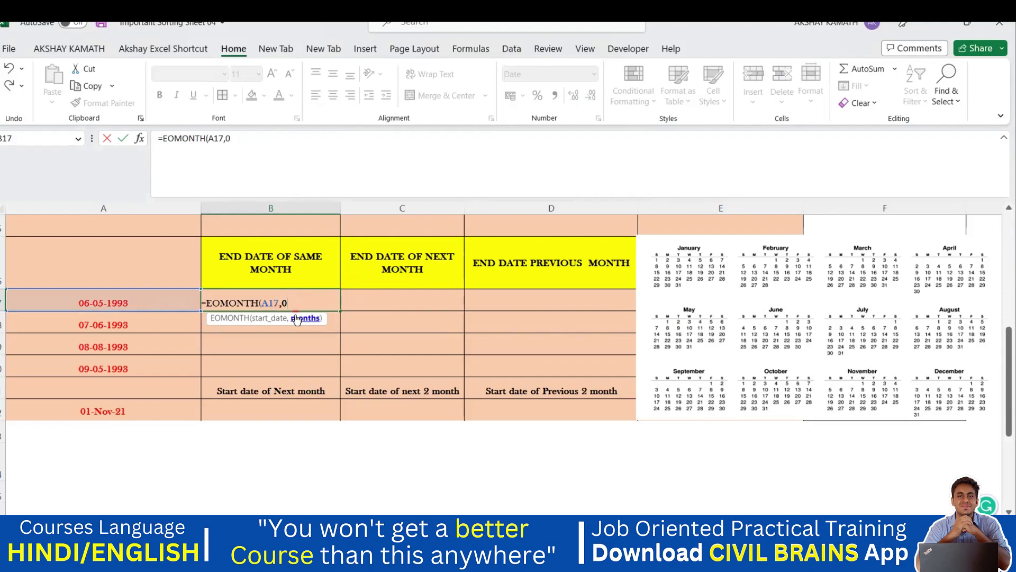
{"action": "type", "text": ")"}
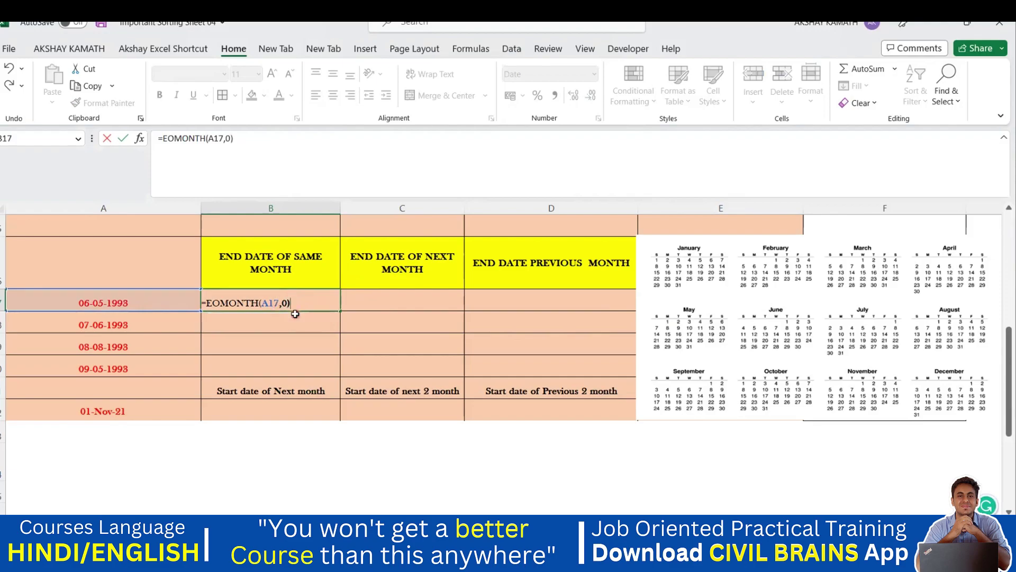
{"action": "key", "text": "Return"}
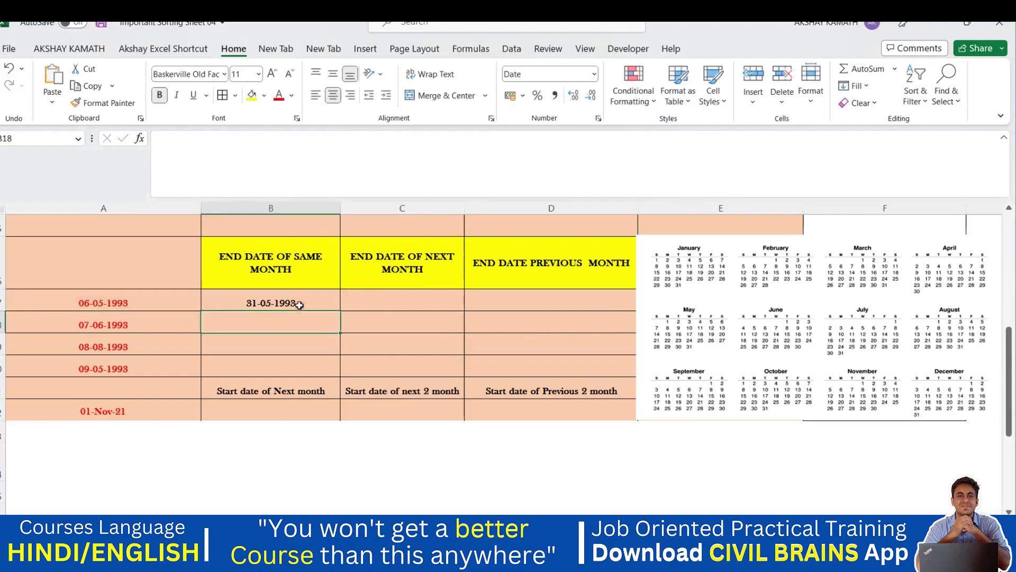
{"action": "left_click", "coordinate": [300, 305]}
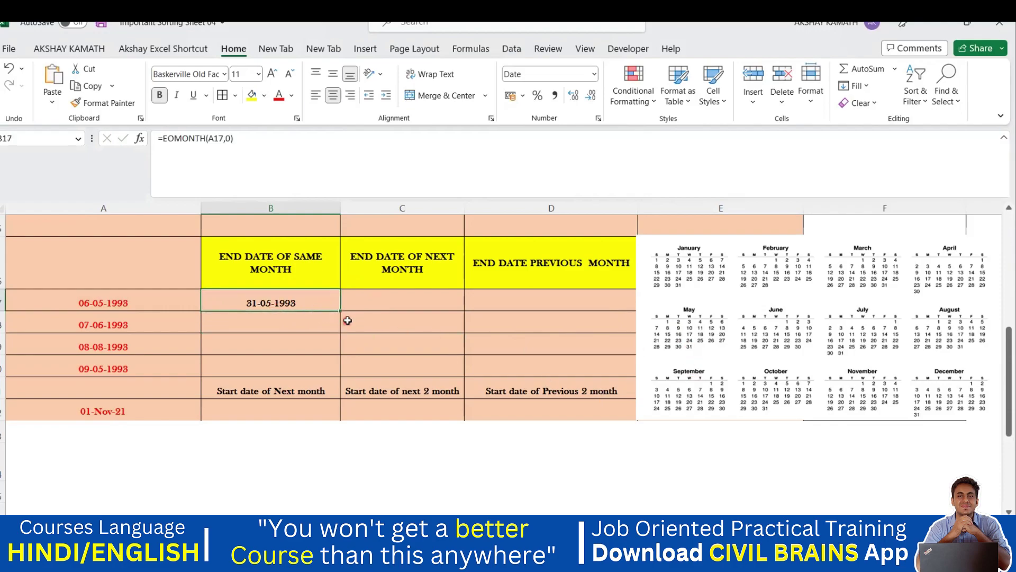
Fill B17's EOMONTH formula down to B20 and check the results against dates in column A
{"action": "left_click_drag", "start_coordinate": [339, 309], "coordinate": [334, 370]}
{"action": "left_click", "coordinate": [318, 349]}
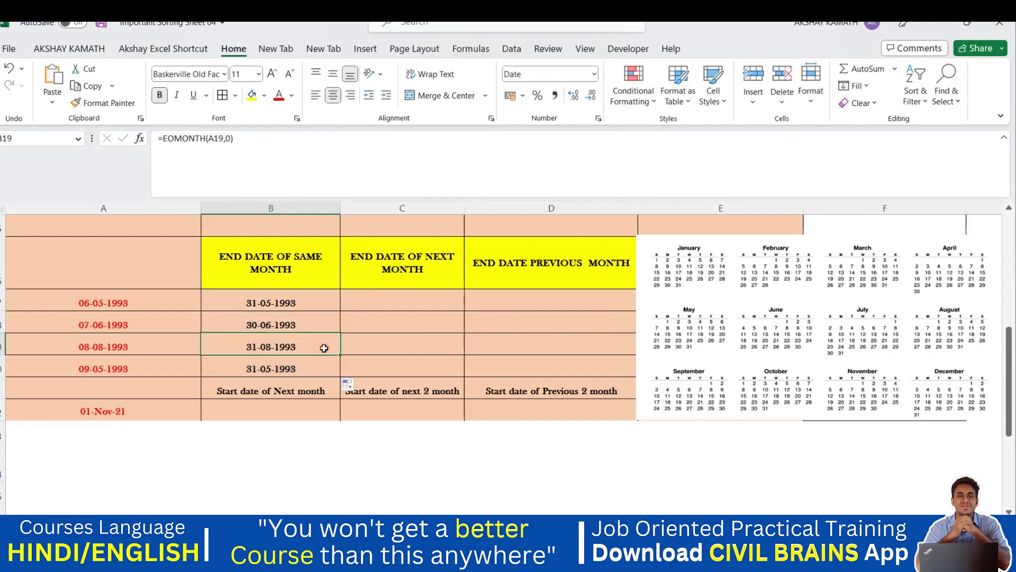
{"action": "left_click", "coordinate": [261, 326]}
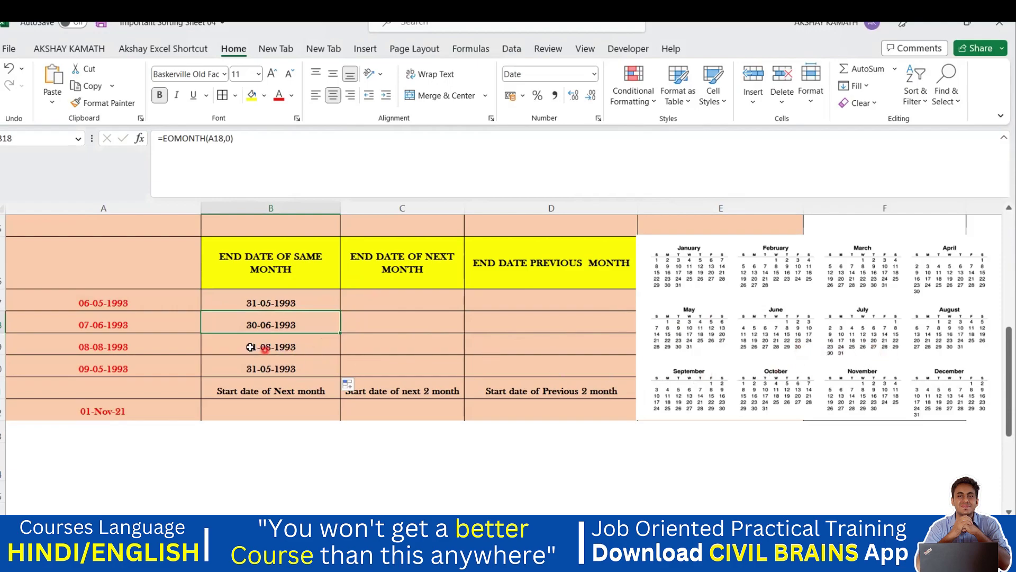
{"action": "left_click", "coordinate": [134, 347]}
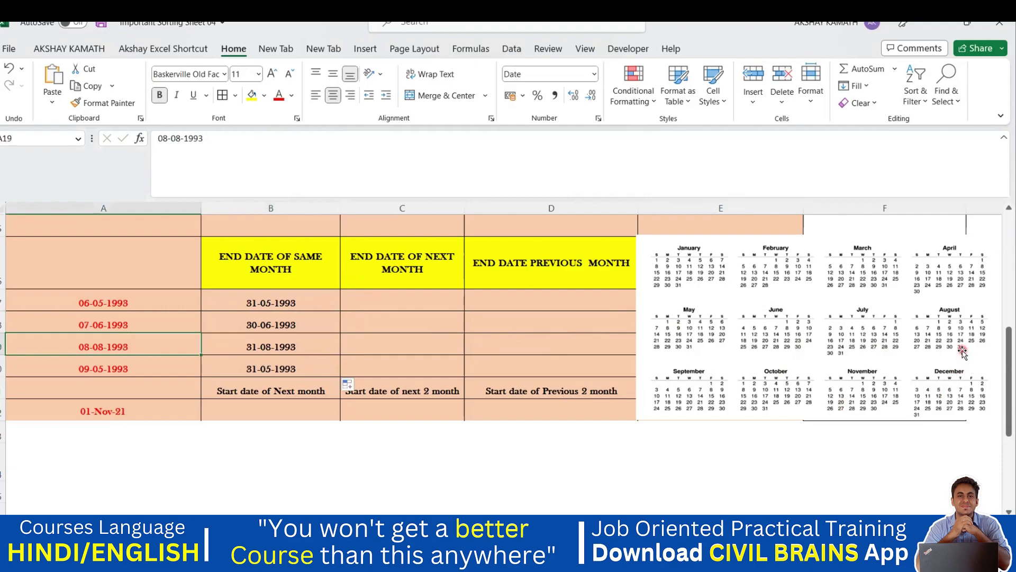
{"action": "left_click", "coordinate": [290, 359]}
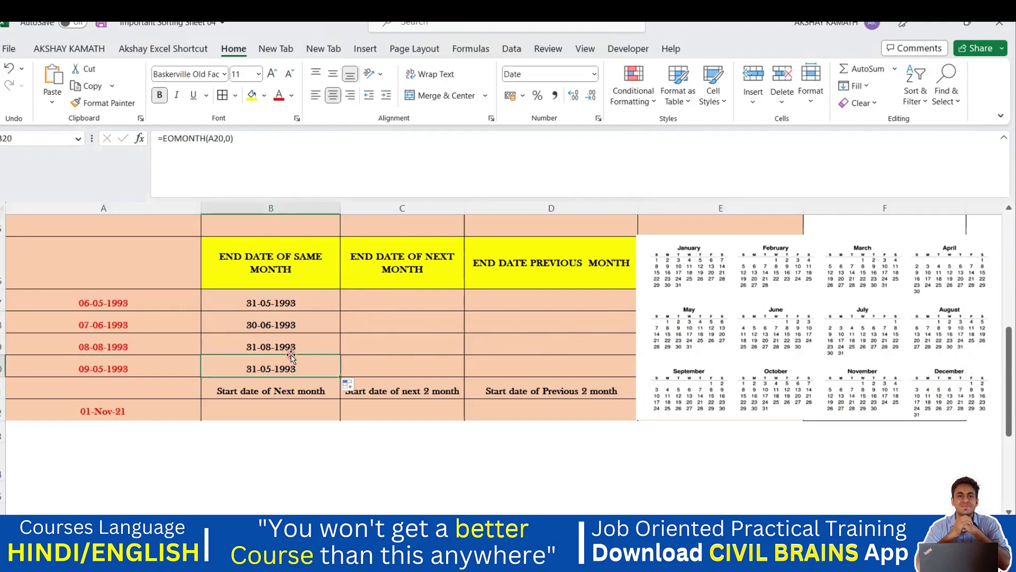
{"action": "left_click", "coordinate": [132, 371]}
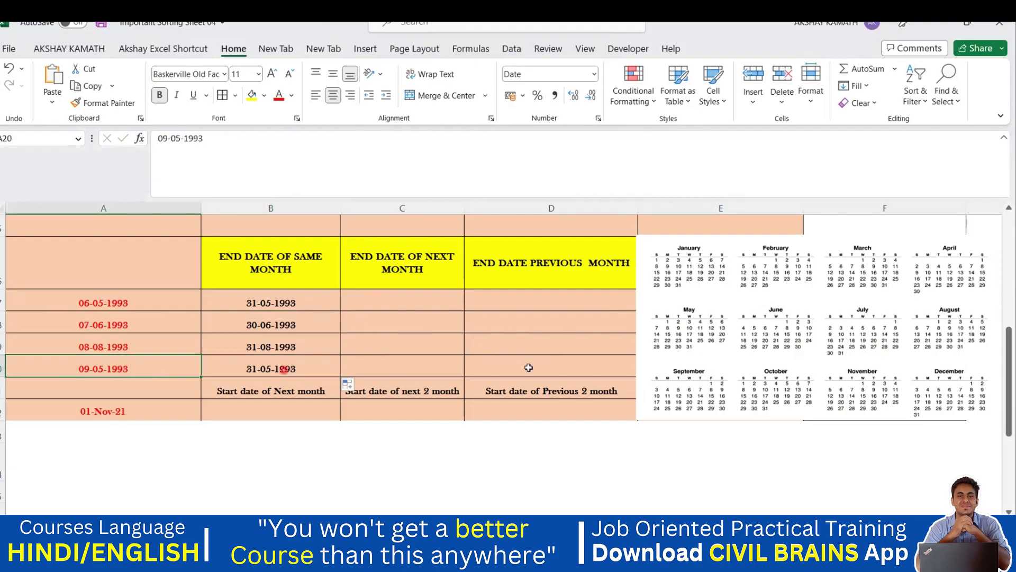
{"action": "left_click", "coordinate": [106, 376]}
{"action": "left_click", "coordinate": [472, 340]}
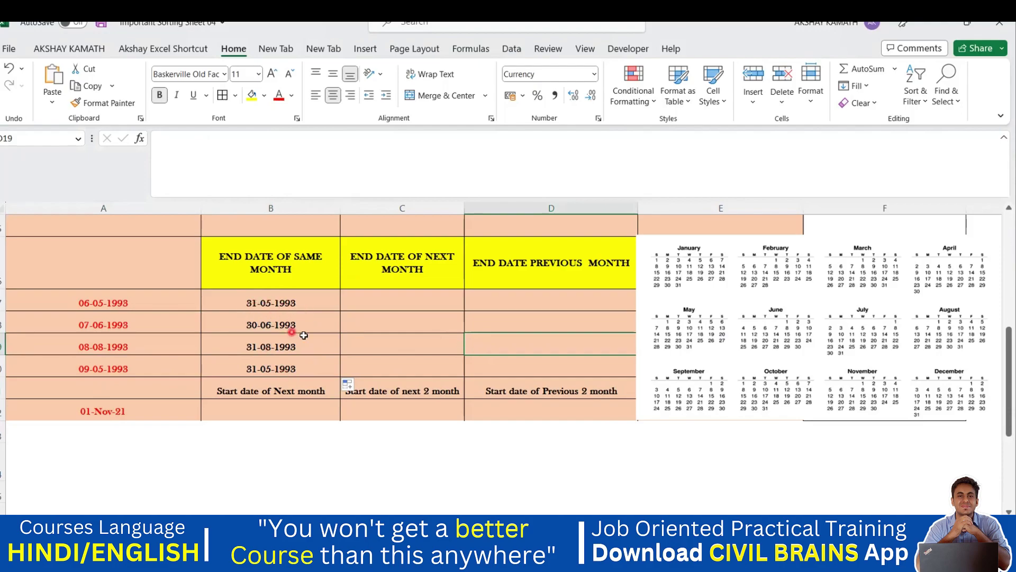
{"action": "left_click", "coordinate": [125, 304]}
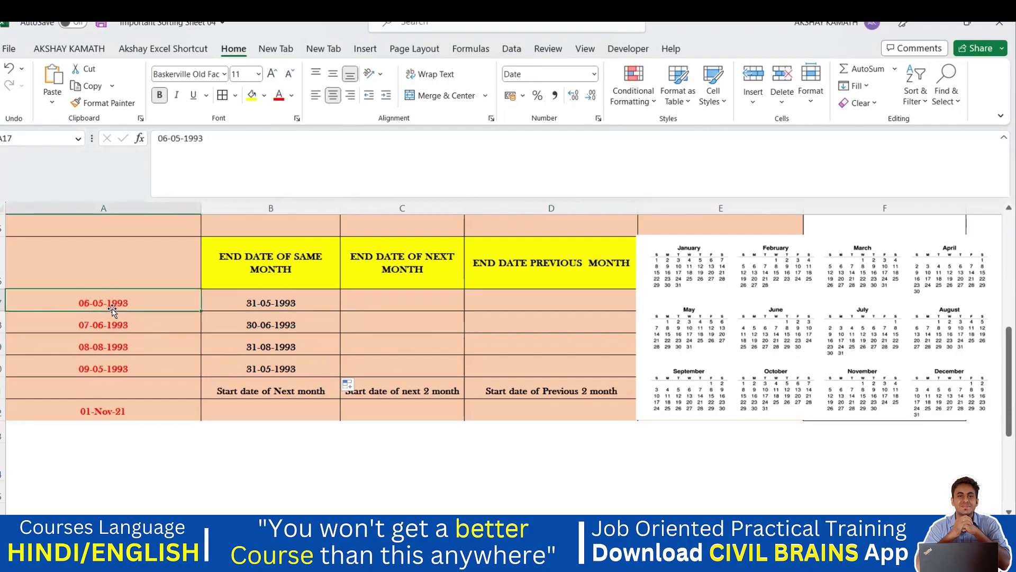
{"action": "left_click", "coordinate": [254, 300]}
Put =EOMONTH(A17,1) in C17 and fill it down to C20, starting with 30-06-1993
{"action": "left_click_drag", "start_coordinate": [347, 311], "coordinate": [408, 312]}
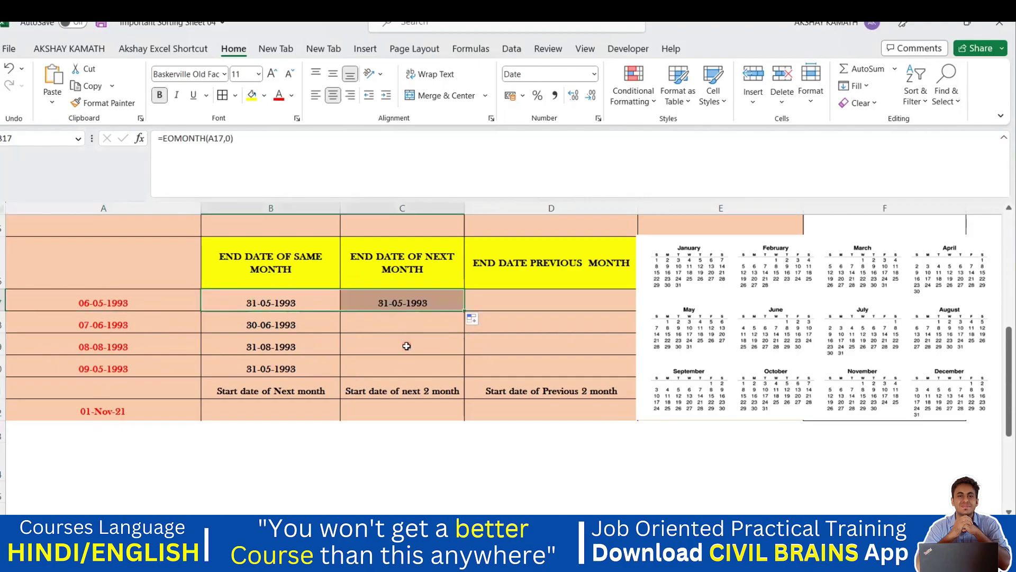
{"action": "double_click", "coordinate": [425, 301]}
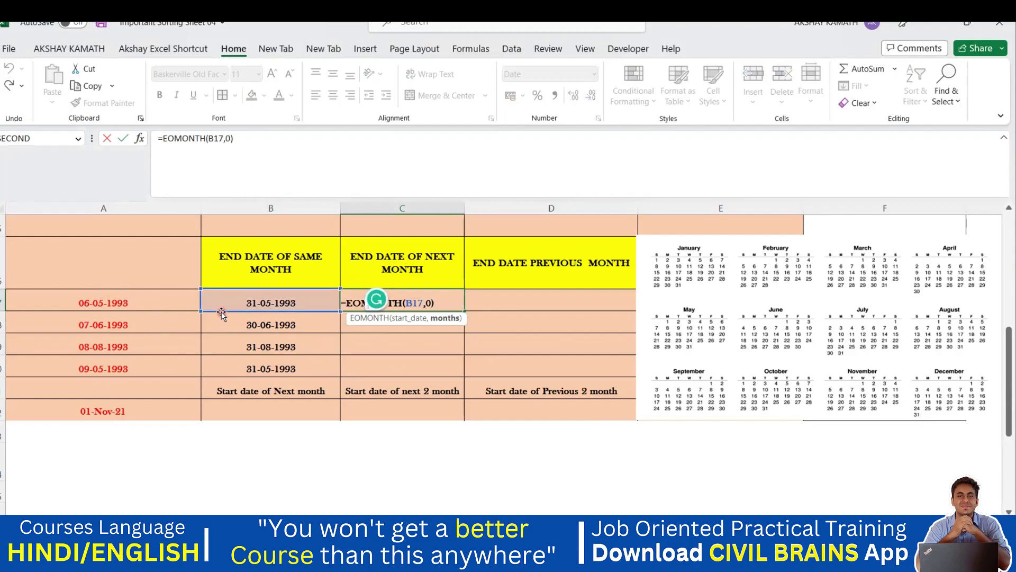
{"action": "left_click_drag", "start_coordinate": [220, 312], "coordinate": [177, 313]}
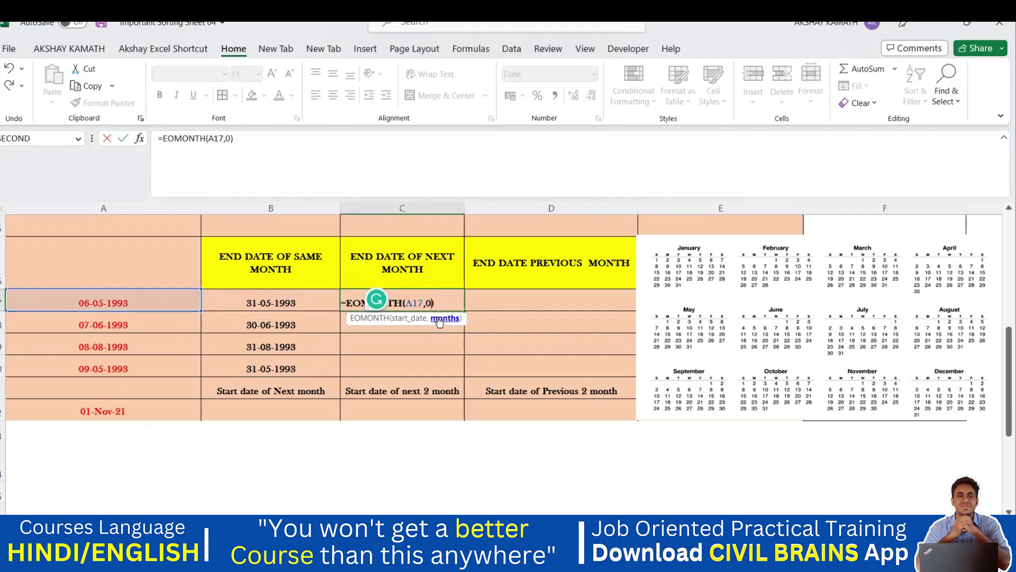
{"action": "key", "text": "BackSpace"}
{"action": "left_click", "coordinate": [443, 303]}
{"action": "key", "text": "Return"}
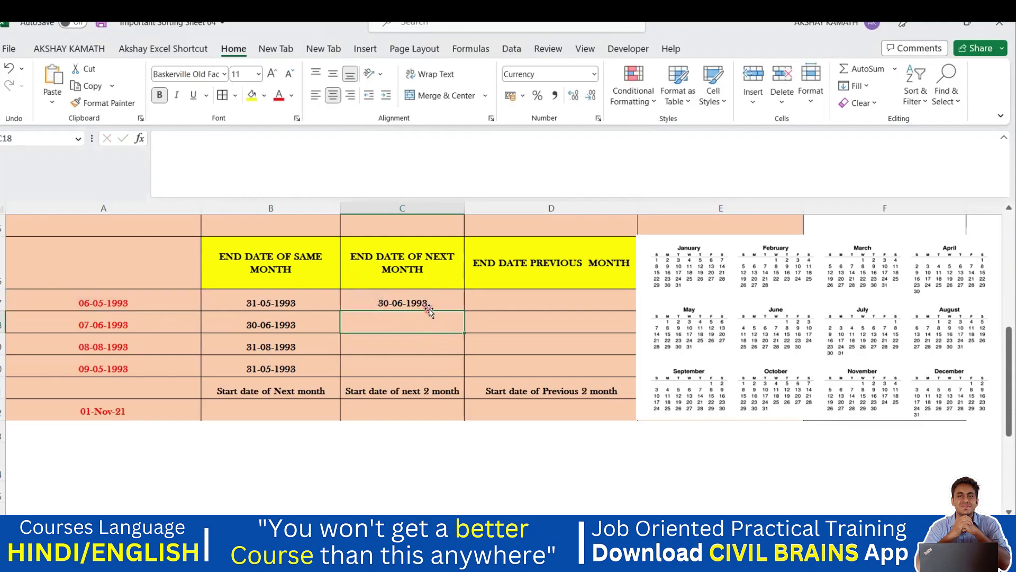
{"action": "left_click", "coordinate": [415, 303]}
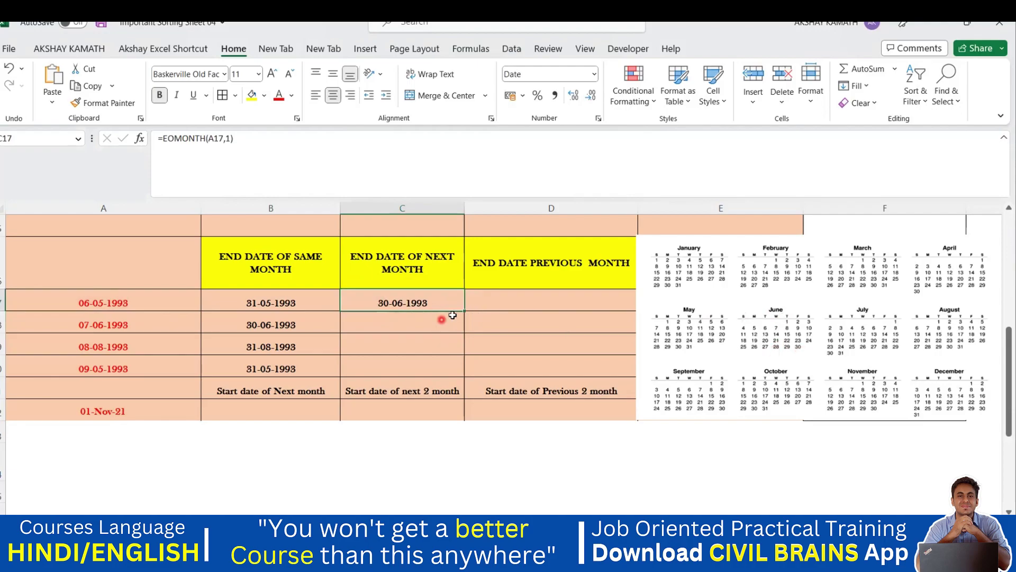
{"action": "left_click_drag", "start_coordinate": [465, 309], "coordinate": [465, 373]}
{"action": "left_click", "coordinate": [390, 486]}
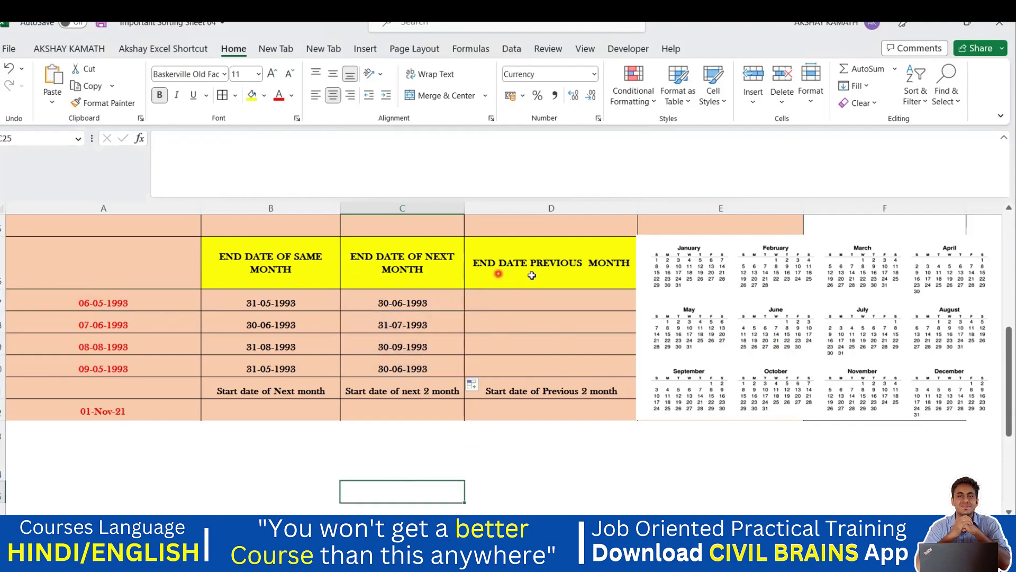
{"action": "left_click", "coordinate": [97, 309]}
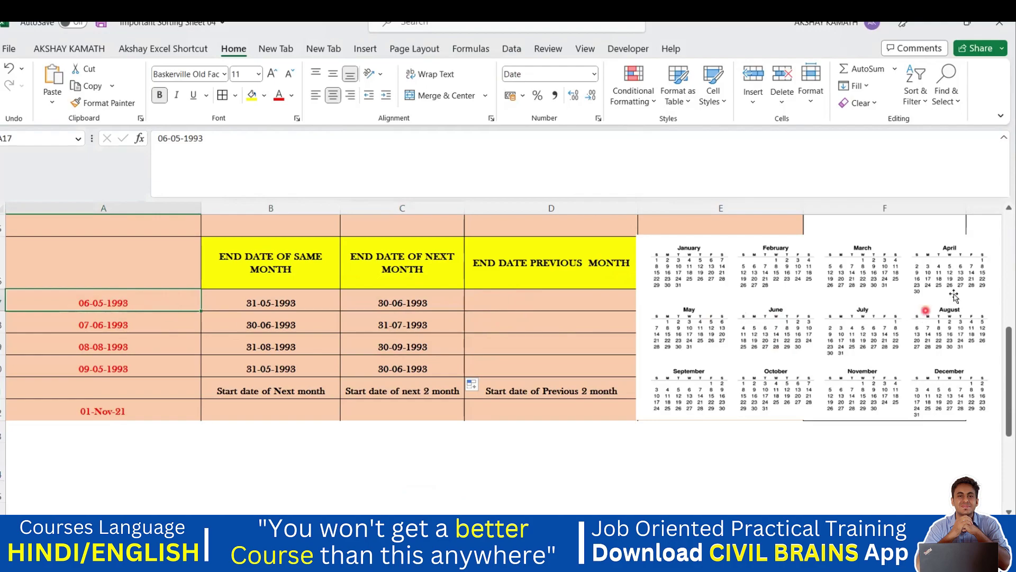
{"action": "left_click", "coordinate": [740, 360]}
Copy the formula into D17 and change it to =EOMONTH(A17,-1)
{"action": "left_click", "coordinate": [416, 302]}
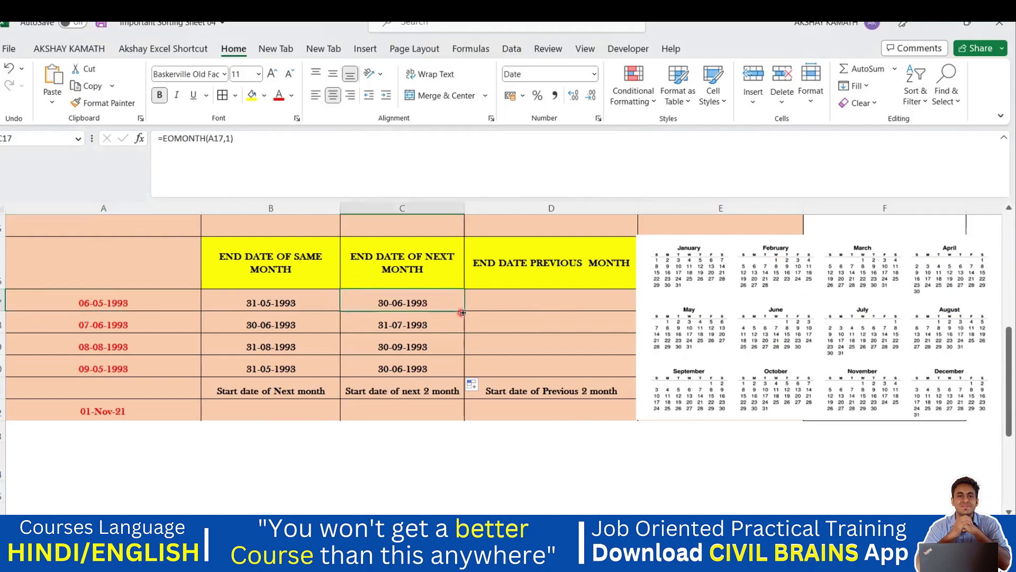
{"action": "mouse_move", "coordinate": [508, 303]}
{"action": "left_mouse_down"}
{"action": "mouse_move", "coordinate": [549, 295]}
{"action": "mouse_move", "coordinate": [572, 307]}
{"action": "left_mouse_up"}
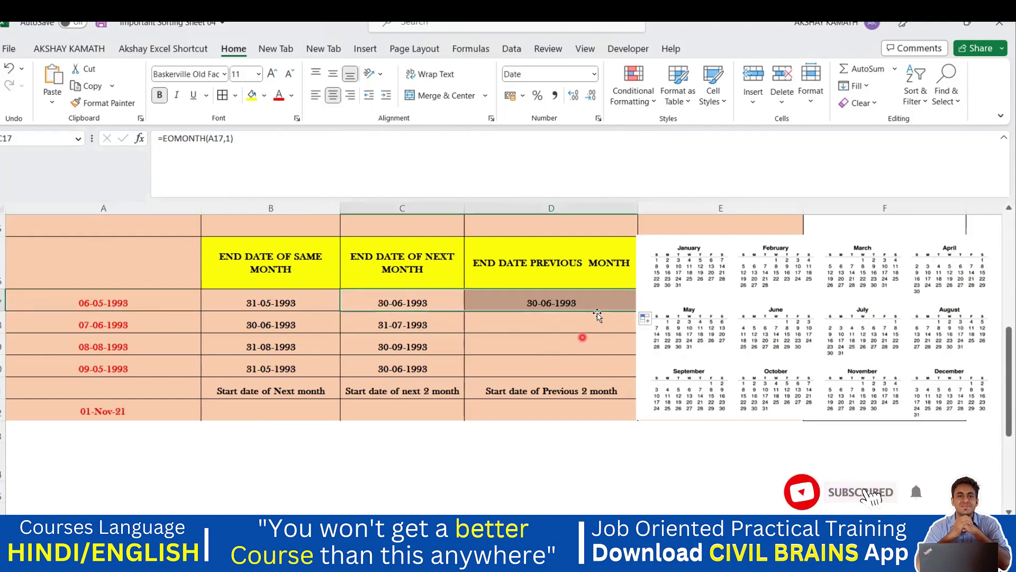
{"action": "double_click", "coordinate": [592, 299]}
{"action": "left_click", "coordinate": [529, 303]}
{"action": "left_click", "coordinate": [327, 313]}
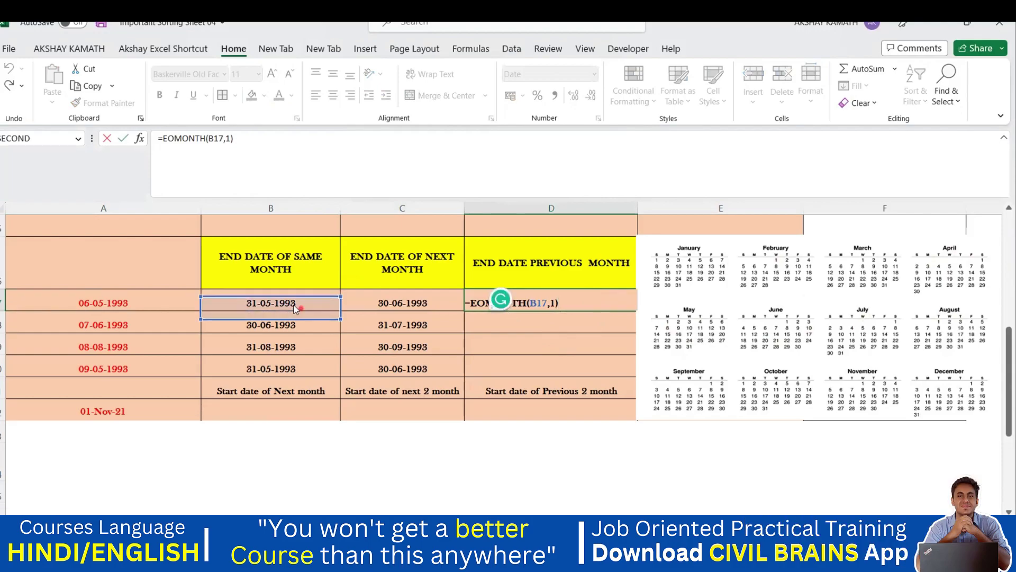
{"action": "left_click", "coordinate": [159, 306]}
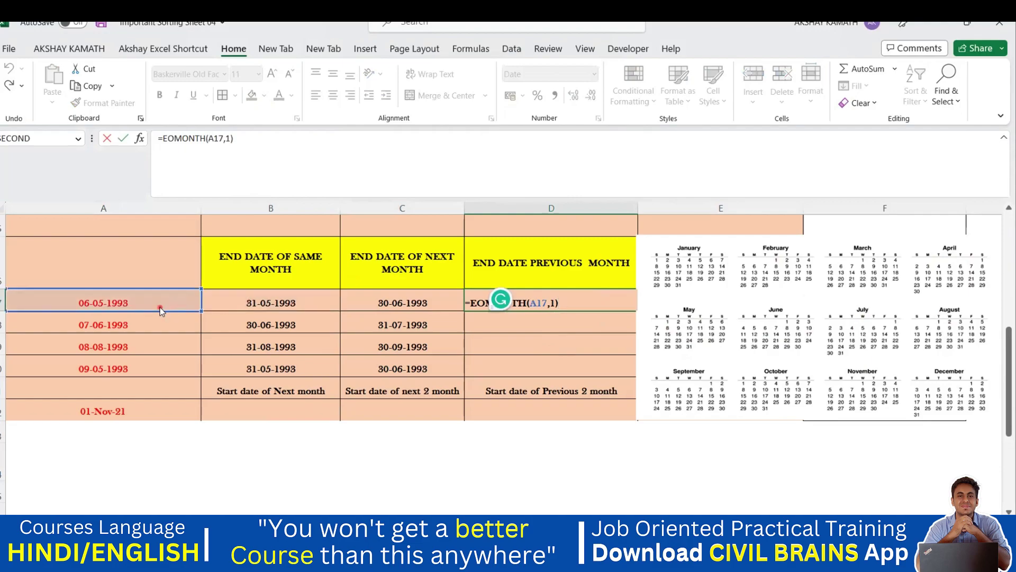
{"action": "left_click", "coordinate": [554, 304]}
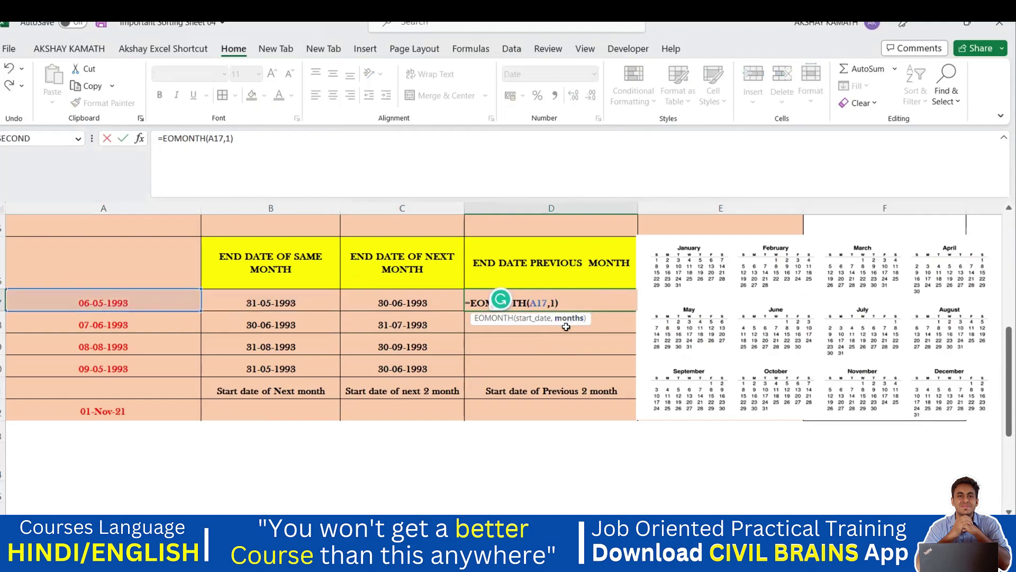
{"action": "type", "text": "-1"}
{"action": "left_click", "coordinate": [586, 306]}
{"action": "key", "text": "Return"}
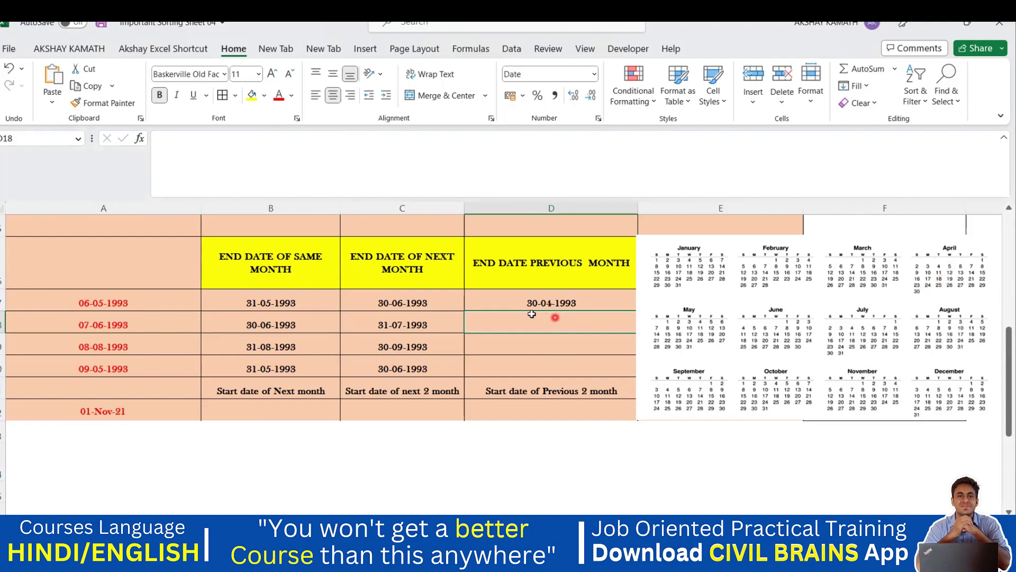
Nudge the calendar picture right, fill D17 down to D20, and heighten the 'Start date of…' row
{"action": "left_click", "coordinate": [595, 303]}
{"action": "left_click_drag", "start_coordinate": [701, 315], "coordinate": [725, 316]}
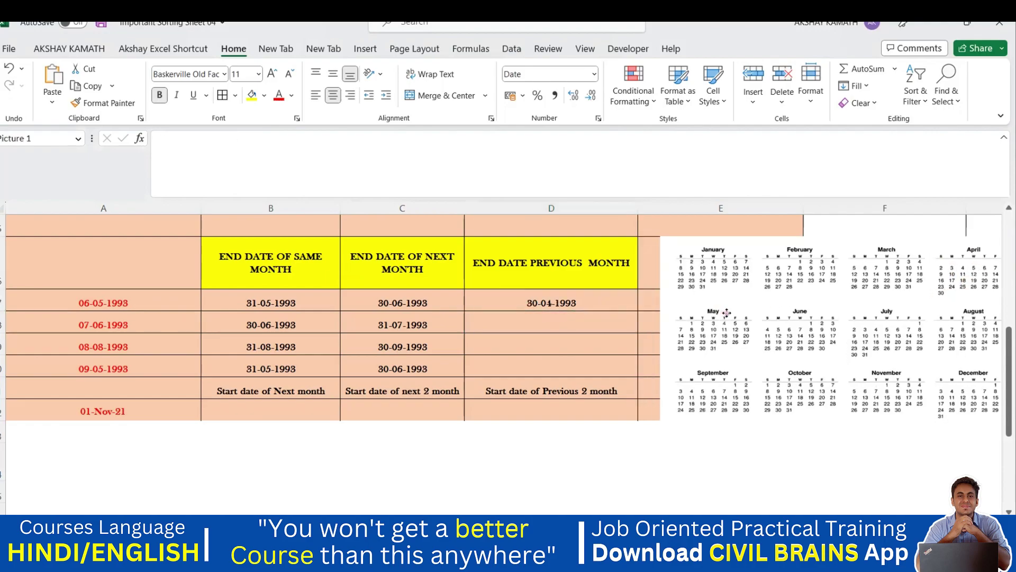
{"action": "left_click", "coordinate": [613, 309]}
{"action": "left_click_drag", "start_coordinate": [638, 311], "coordinate": [633, 372]}
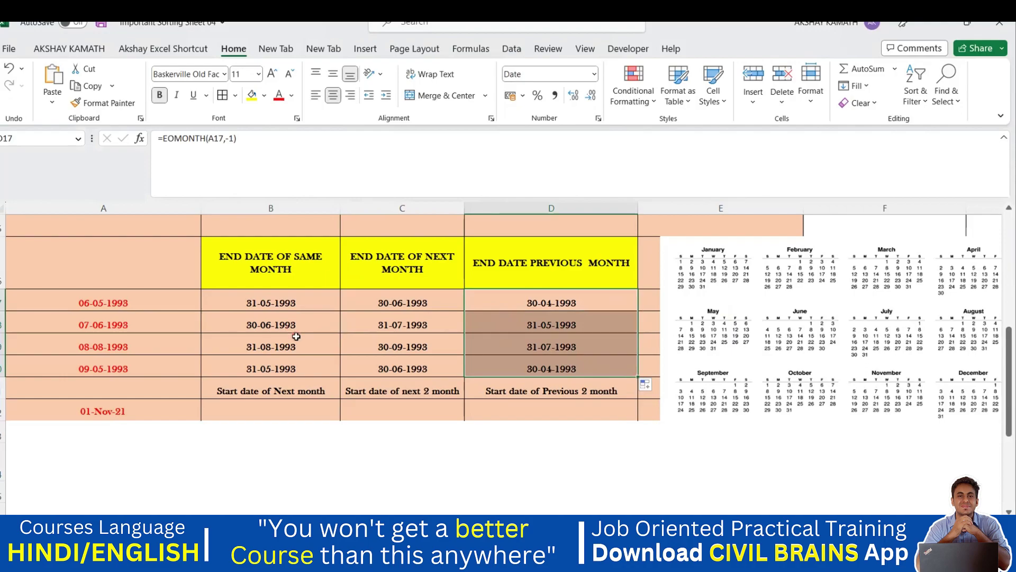
{"action": "left_click", "coordinate": [601, 343]}
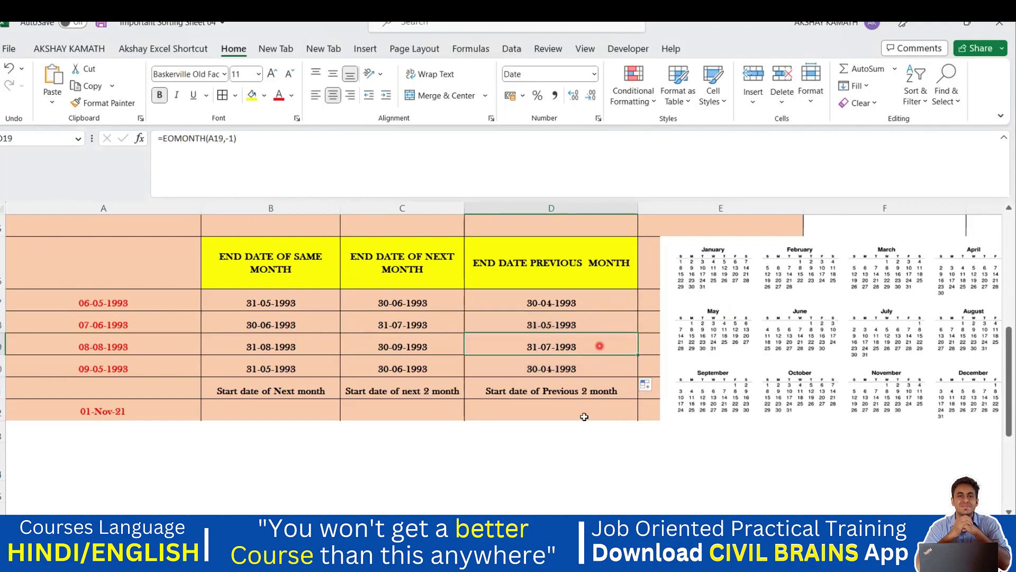
{"action": "left_click_drag", "start_coordinate": [6, 401], "coordinate": [6, 405]}
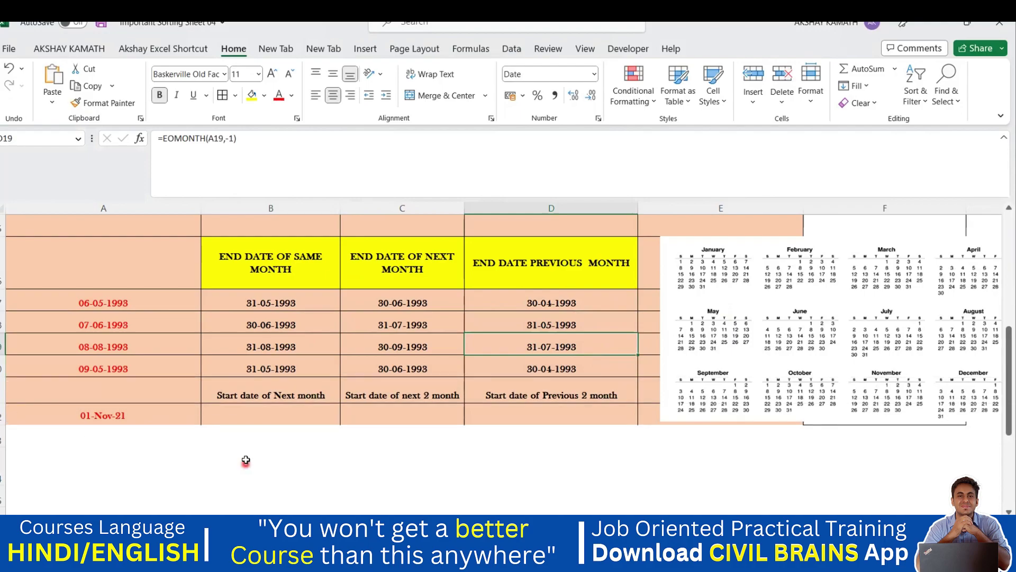
Check the 01-Nov-21 date in A22 and begin an EDATE formula in B22
{"action": "left_click", "coordinate": [267, 415]}
{"action": "left_click", "coordinate": [158, 417]}
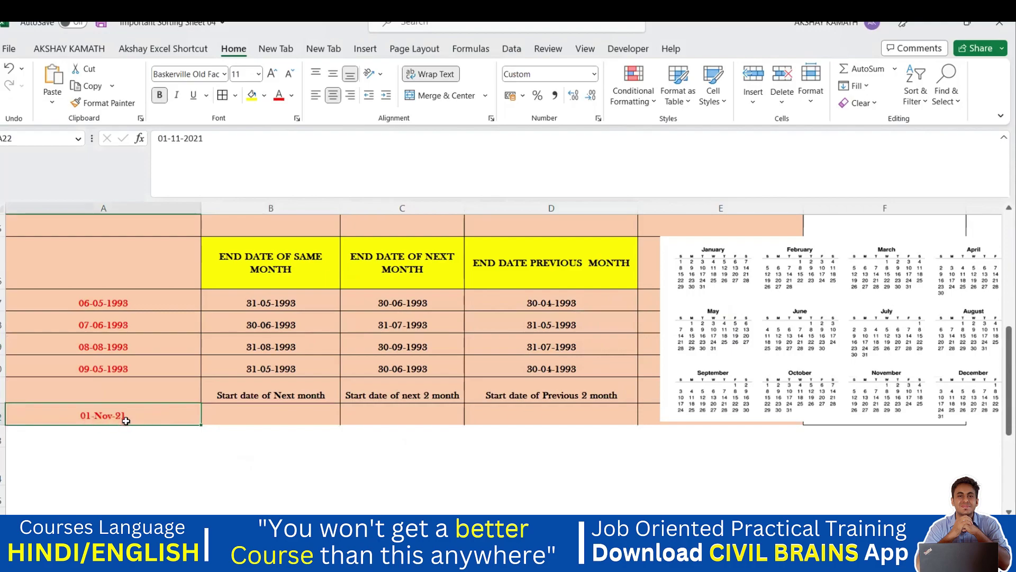
{"action": "left_click", "coordinate": [209, 418]}
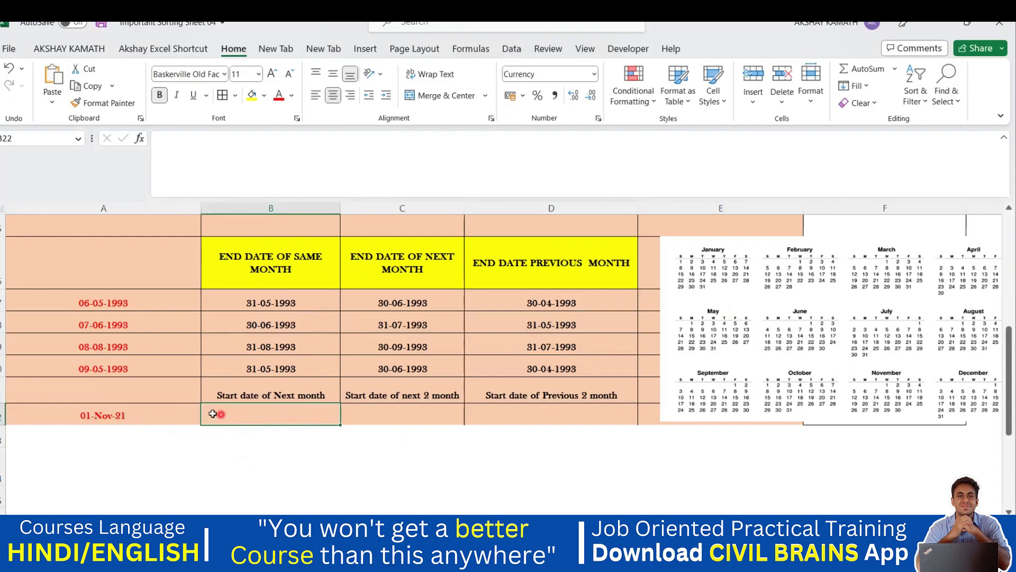
{"action": "left_click", "coordinate": [110, 424]}
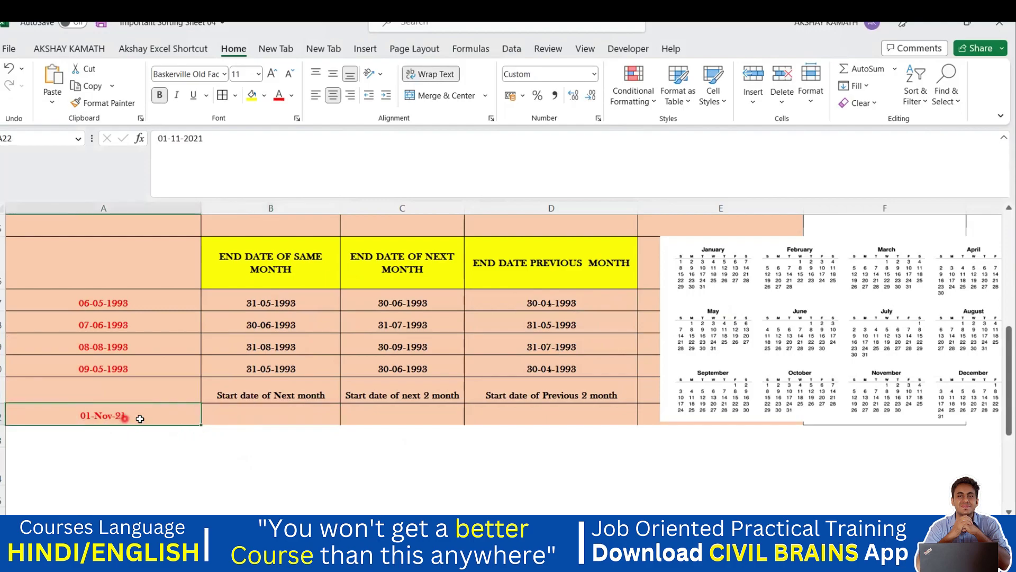
{"action": "left_click", "coordinate": [260, 414]}
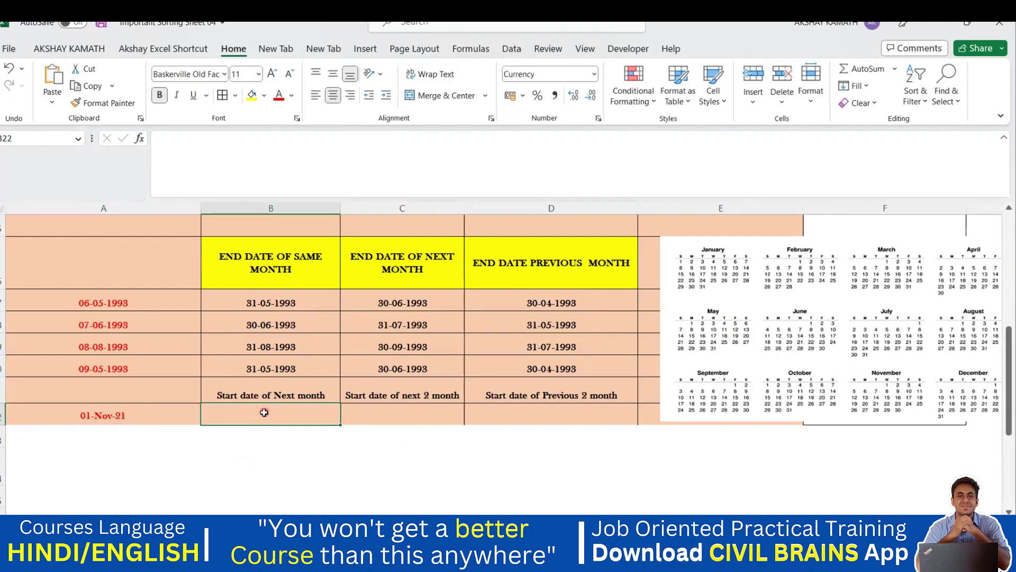
{"action": "double_click", "coordinate": [264, 412]}
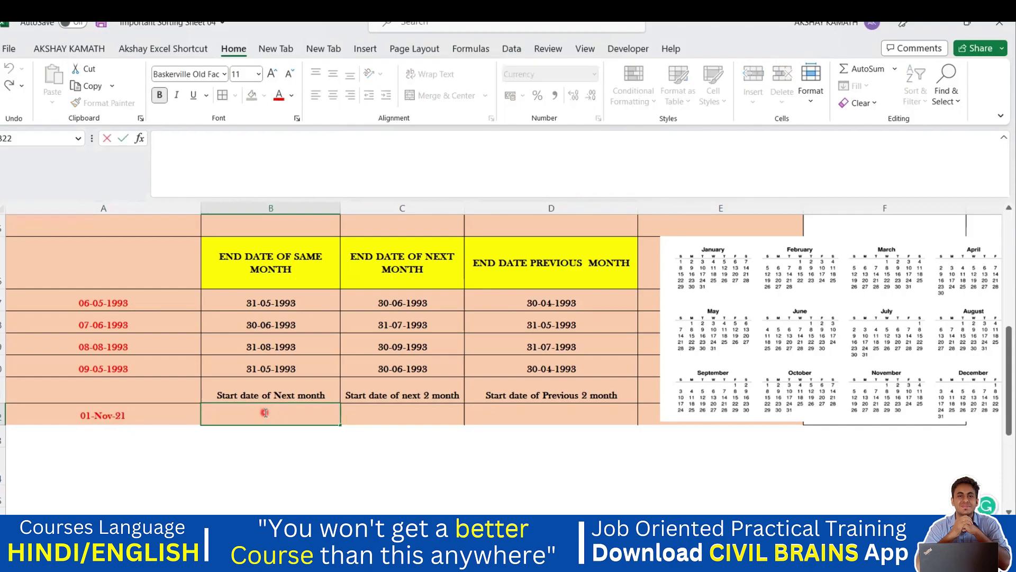
{"action": "type", "text": "=ed"}
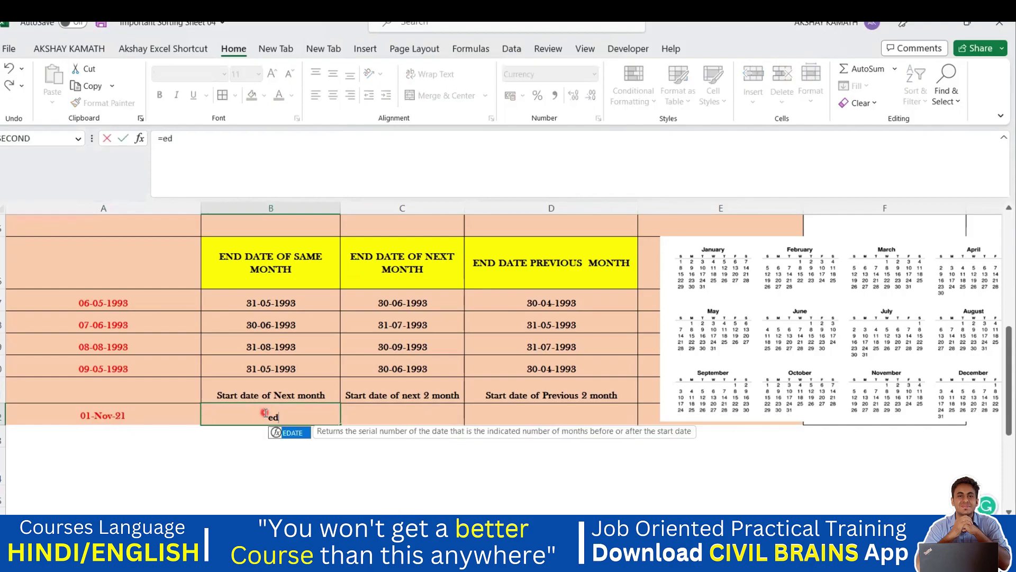
Complete =EDATE(A22,1) in B22, which displays as ₹ 44,531.00
{"action": "double_click", "coordinate": [294, 433]}
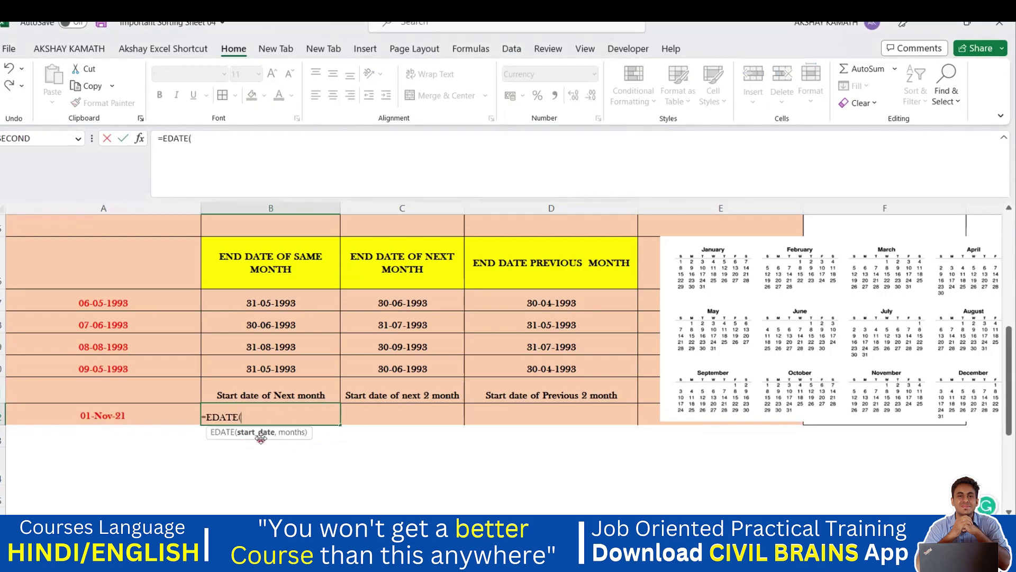
{"action": "left_click", "coordinate": [145, 419]}
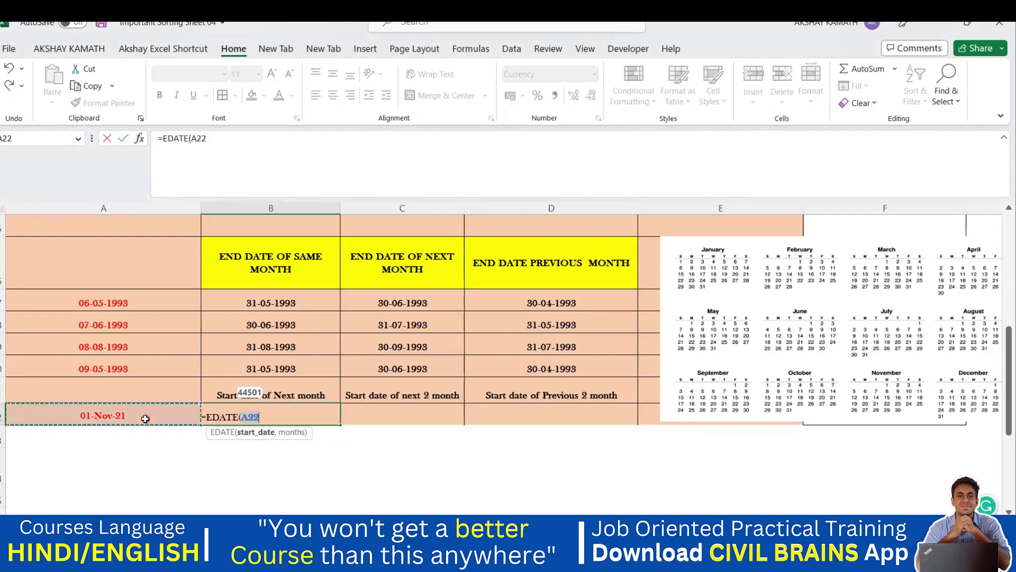
{"action": "type", "text": ","}
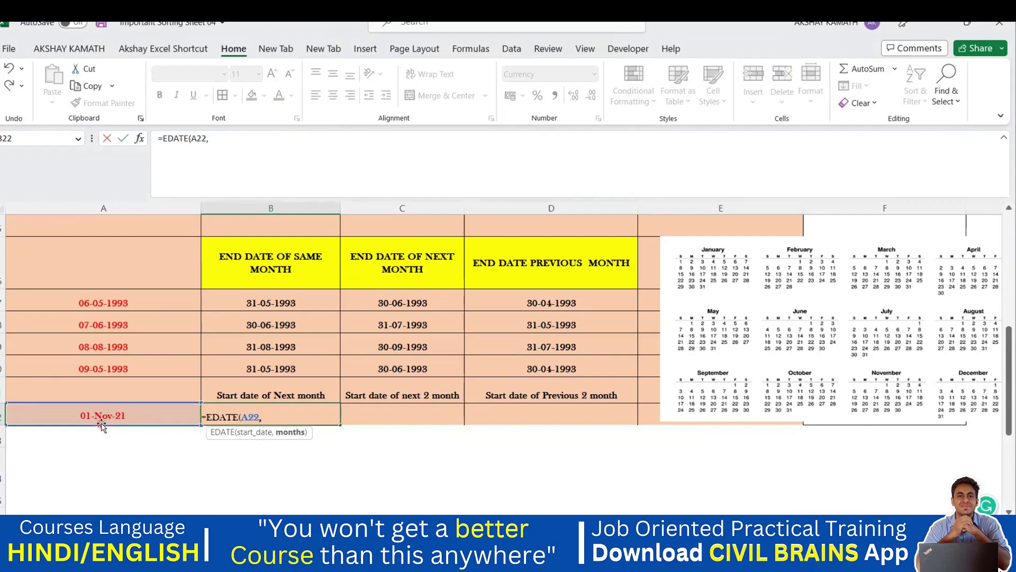
{"action": "left_click", "coordinate": [239, 418]}
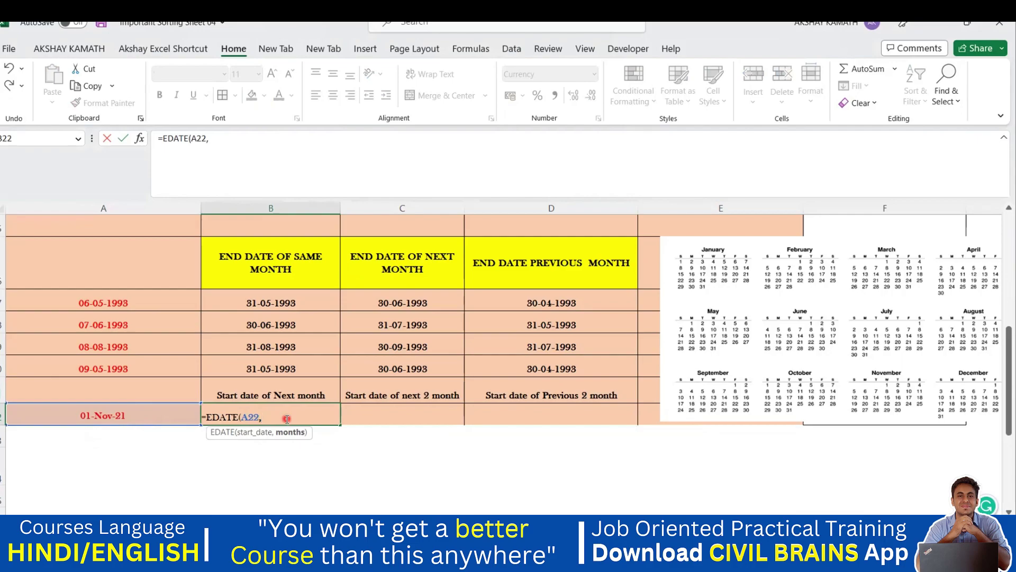
{"action": "type", "text": ")"}
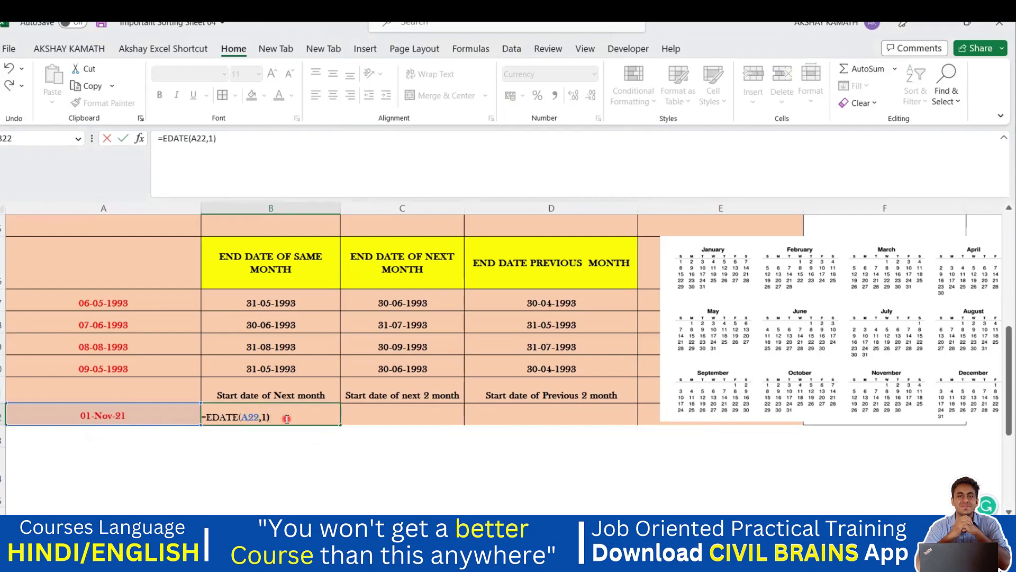
{"action": "key", "text": "Return"}
{"action": "left_click", "coordinate": [304, 415]}
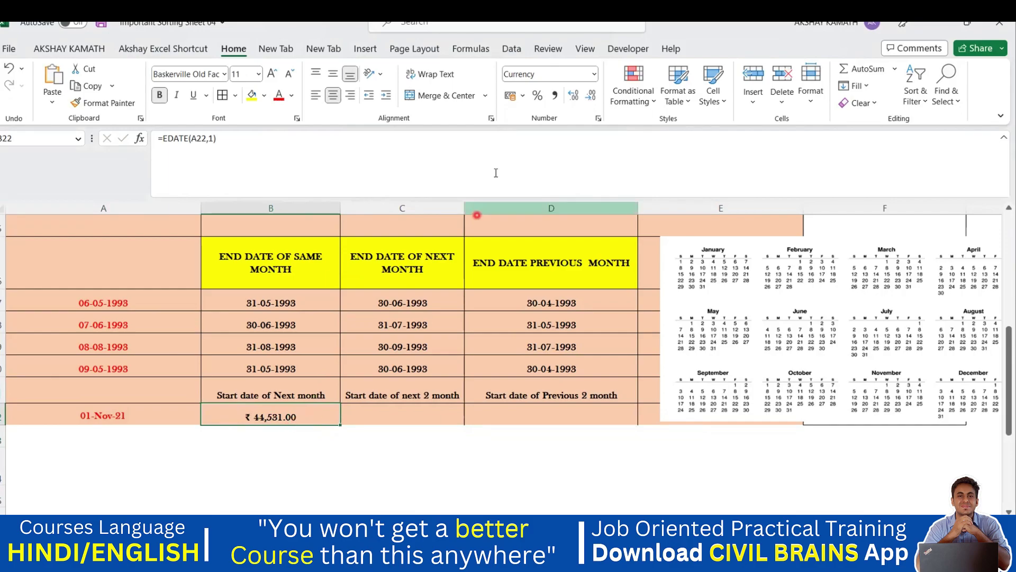
Format B22 as a Short Date so it displays 01-12-2021
{"action": "left_click", "coordinate": [596, 74]}
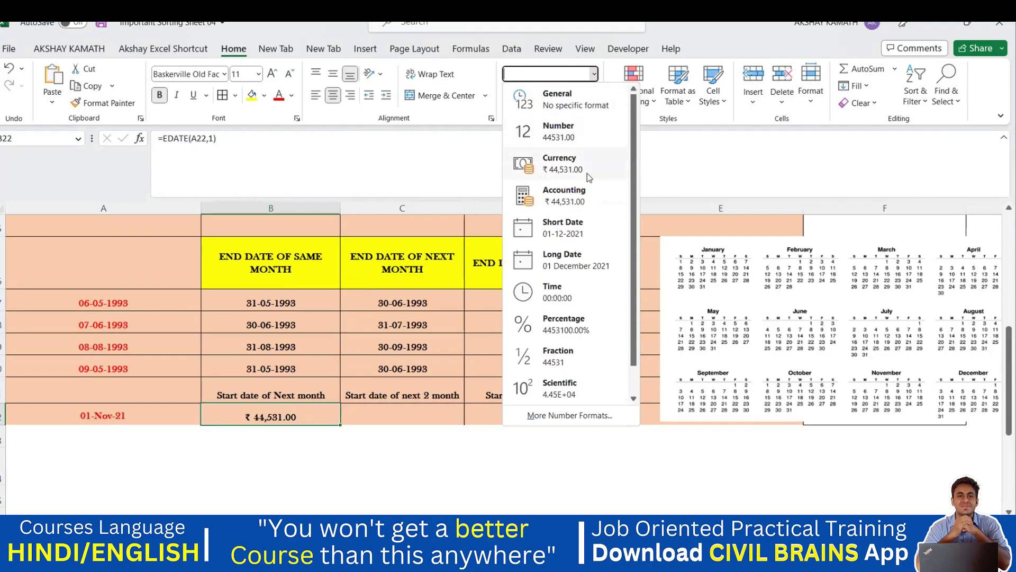
{"action": "left_click", "coordinate": [561, 229]}
{"action": "left_click", "coordinate": [402, 469]}
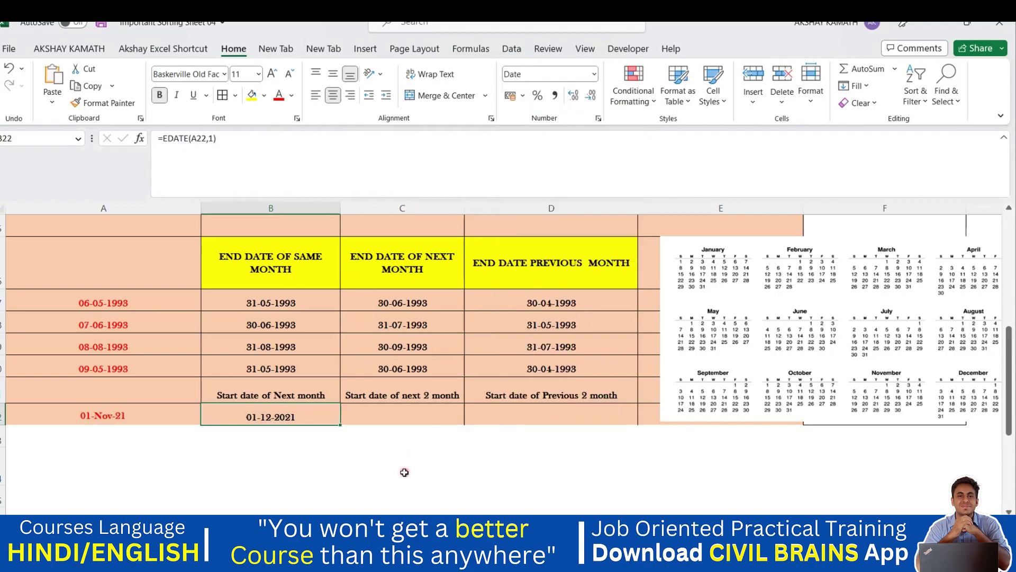
{"action": "left_click", "coordinate": [308, 419]}
Check B22 against A22's 01-Nov-21 date and fill the EDATE formula into C22, giving 01-01-2022
{"action": "left_click", "coordinate": [121, 422]}
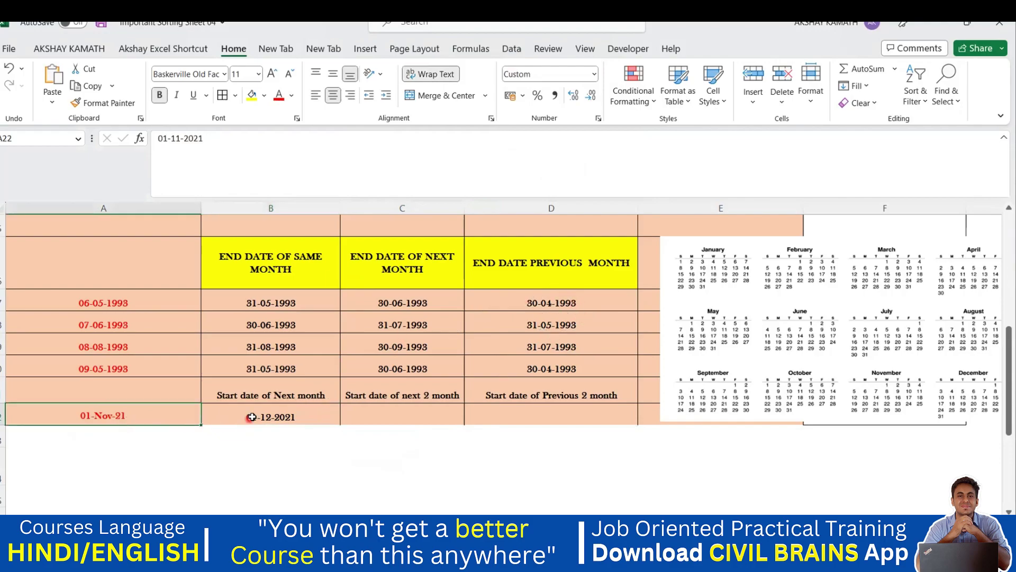
{"action": "left_click", "coordinate": [98, 424]}
{"action": "left_click", "coordinate": [274, 421]}
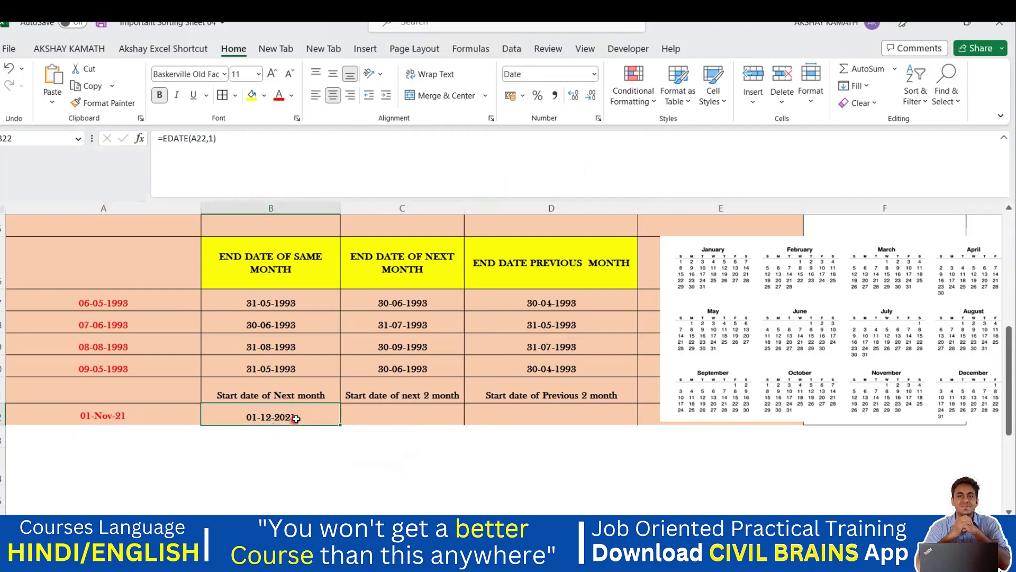
{"action": "left_click", "coordinate": [274, 423]}
{"action": "left_click_drag", "start_coordinate": [342, 427], "coordinate": [437, 419]}
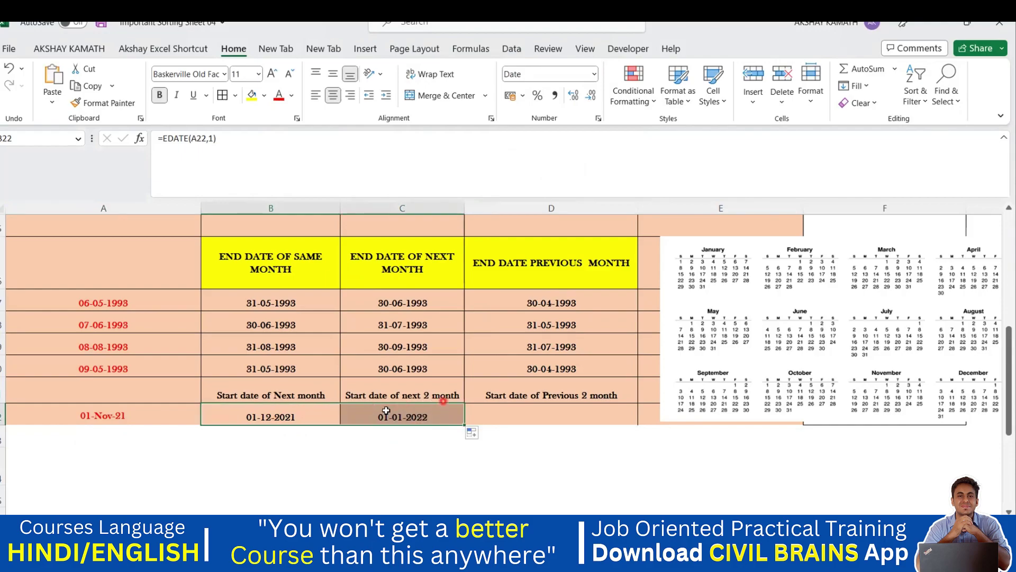
{"action": "left_click", "coordinate": [116, 424]}
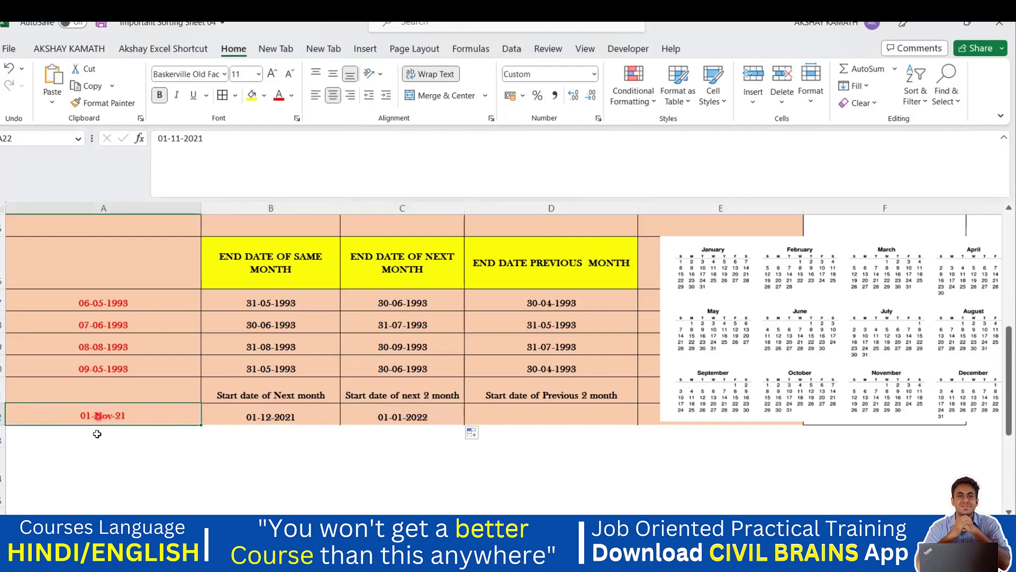